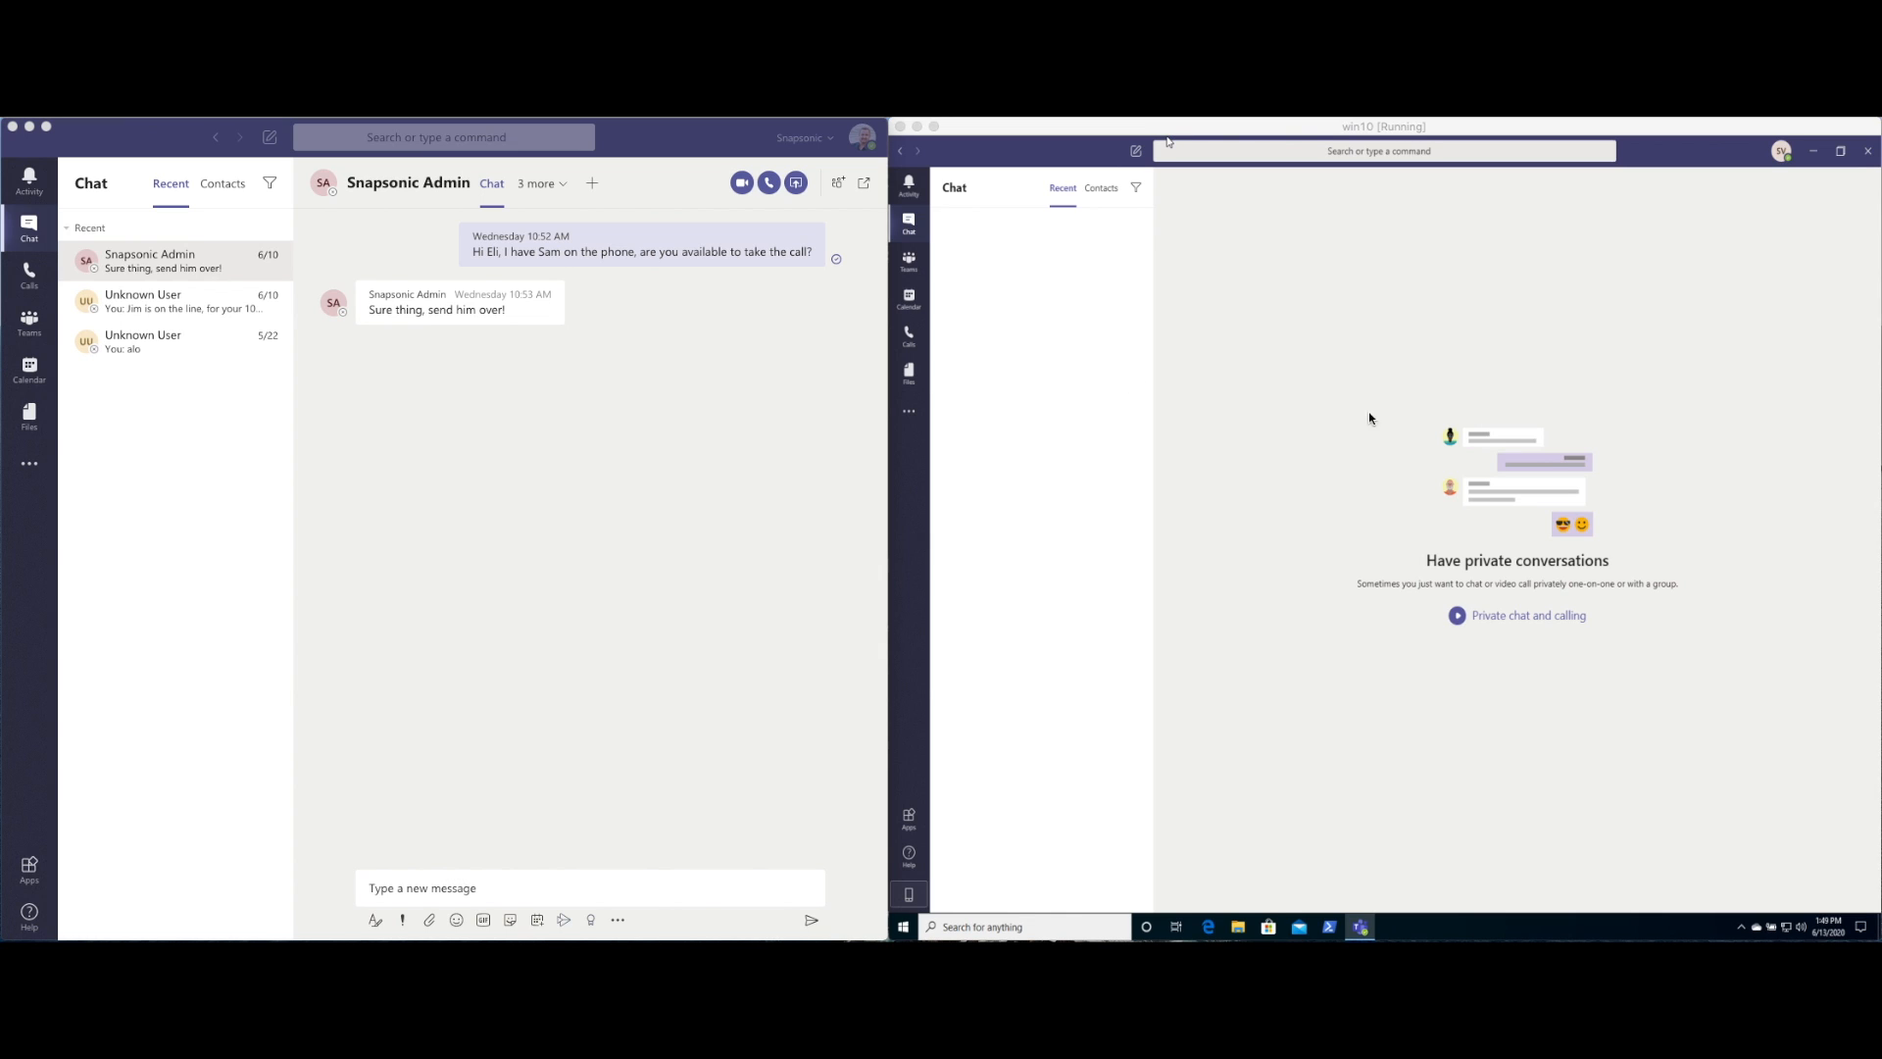
Bring the guest's virtual machine window into focus
click(1211, 130)
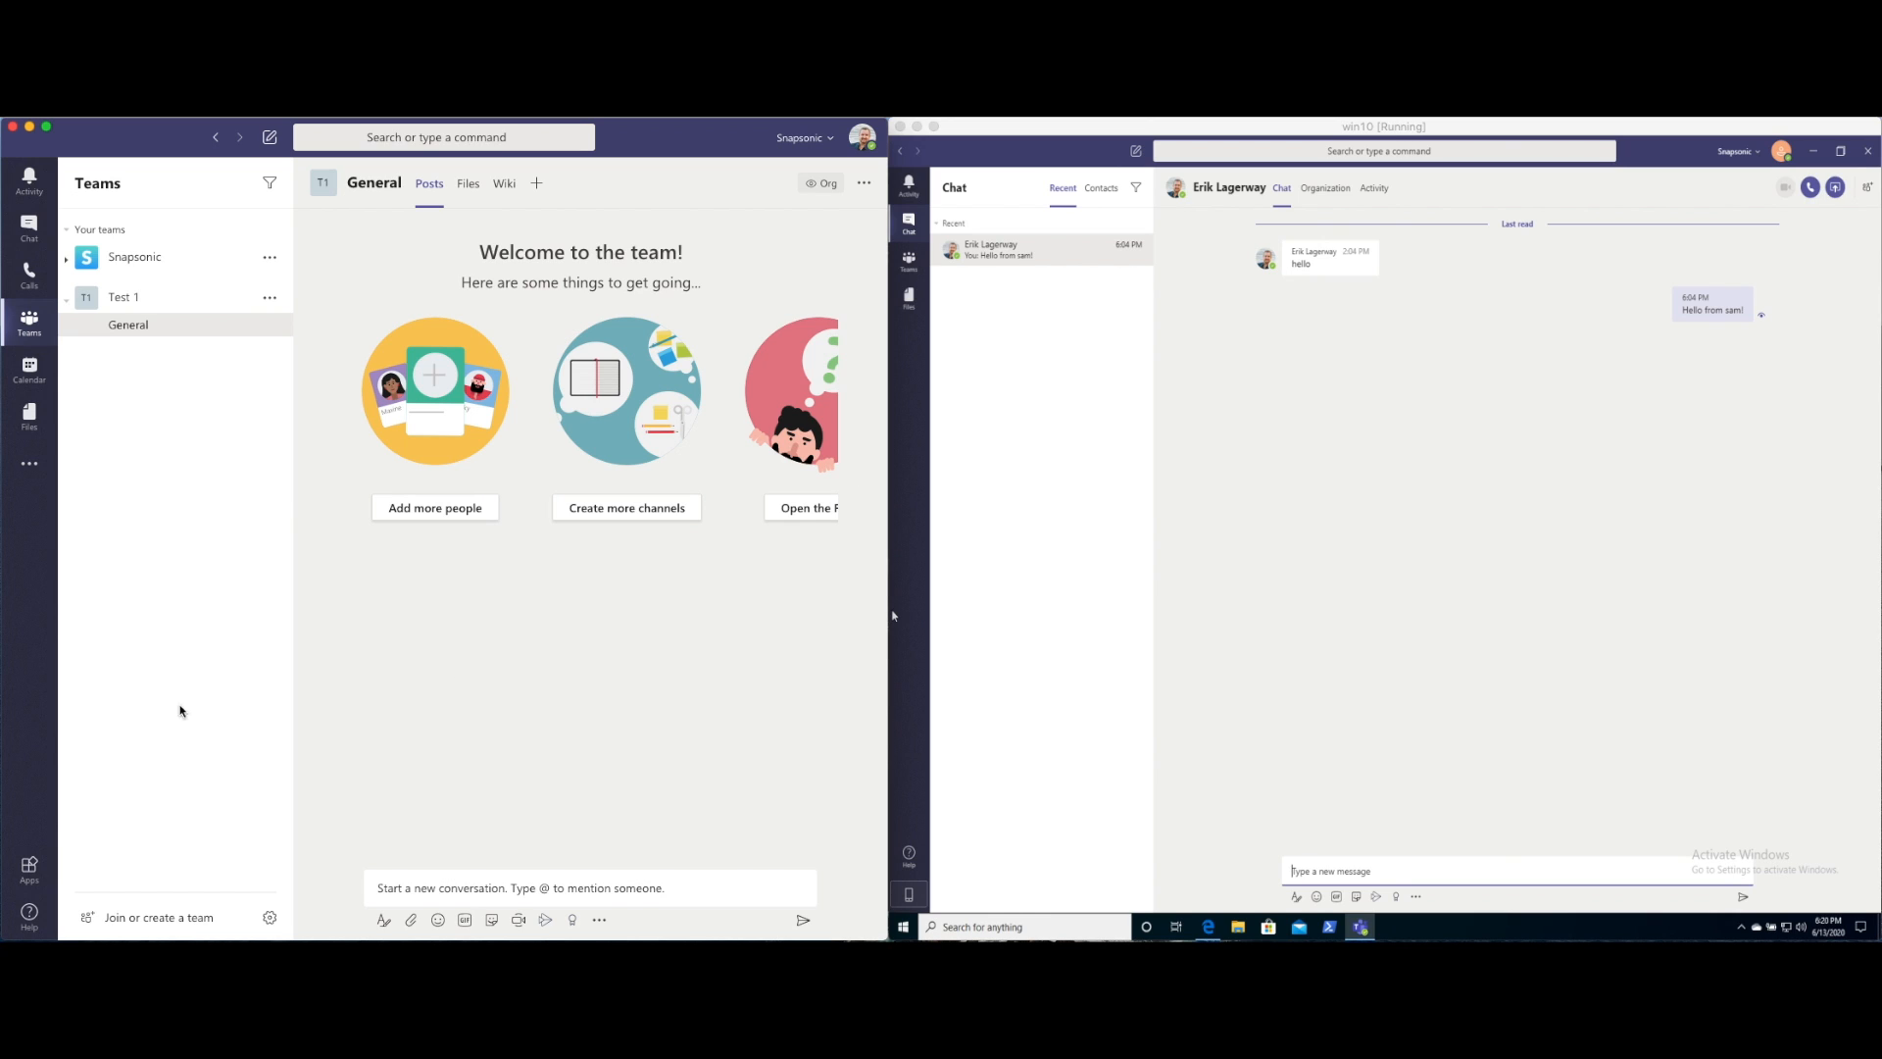
Build a public team from scratch named 'Test 2' with description 'just testing'
click(142, 919)
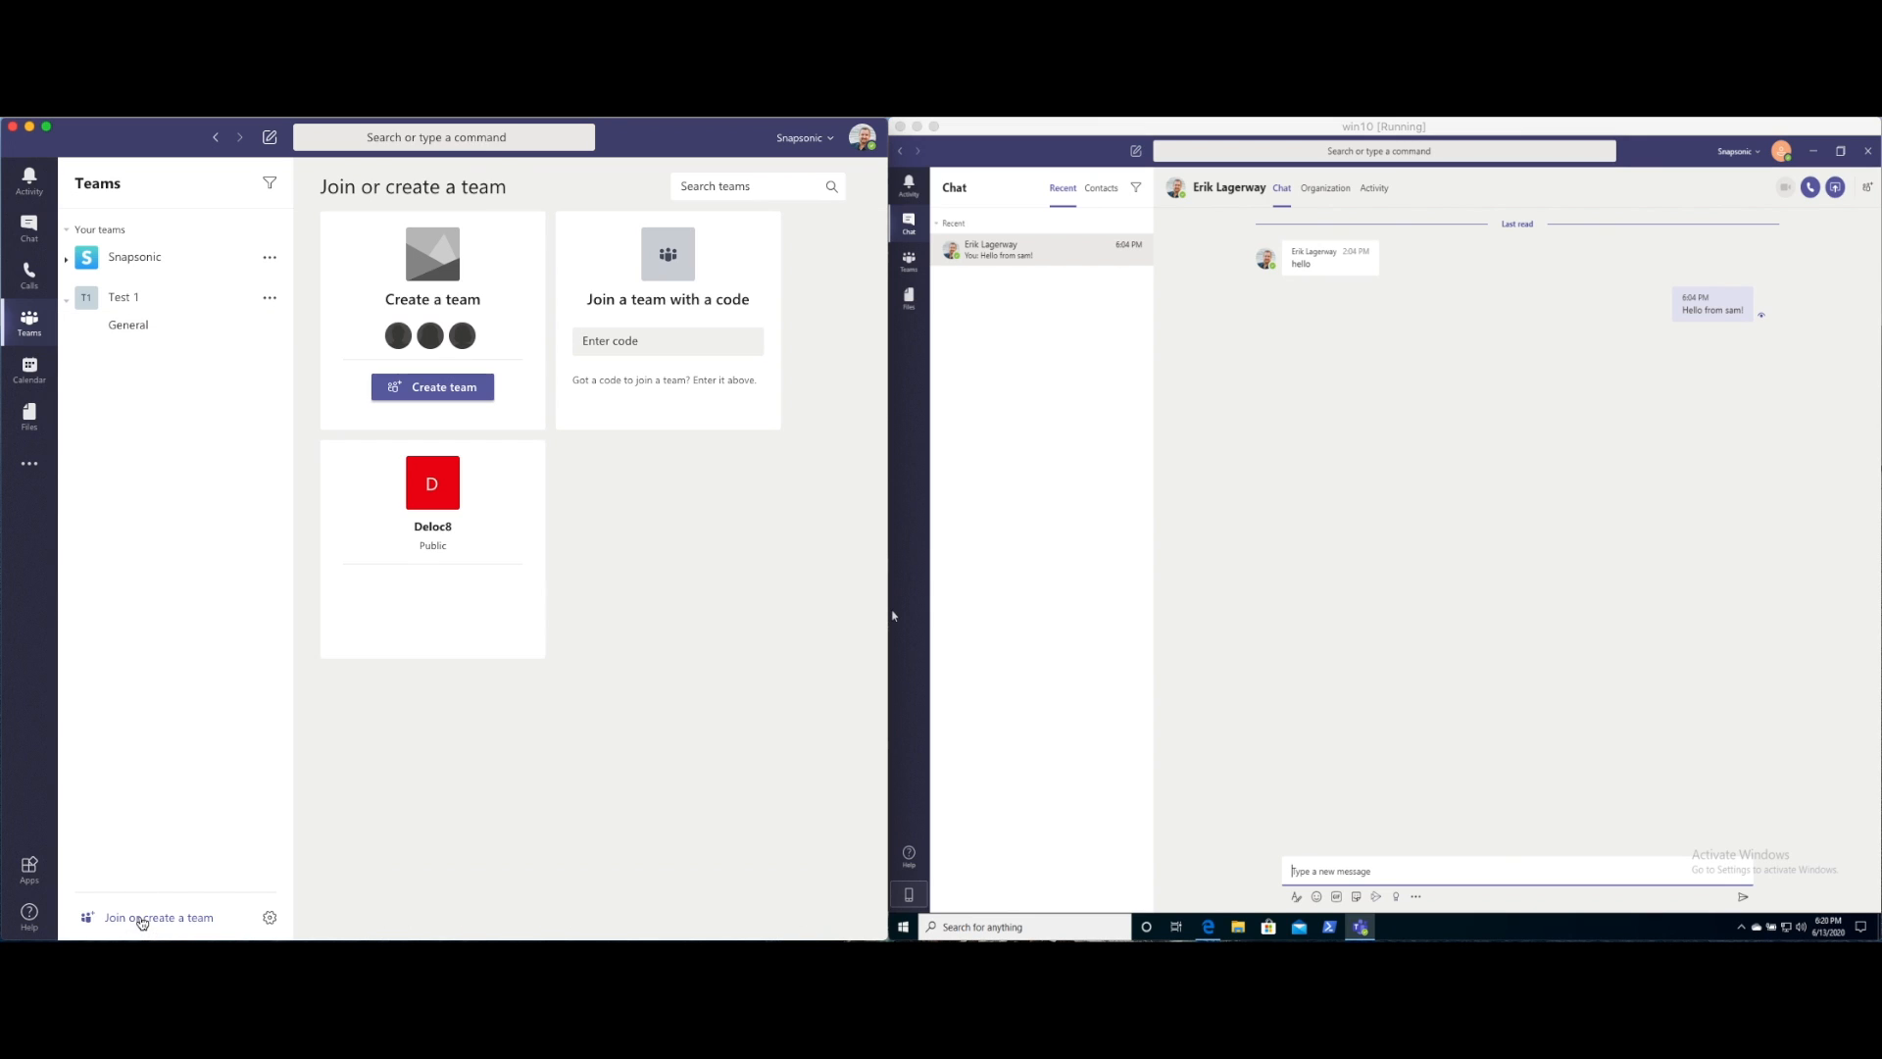
click(397, 391)
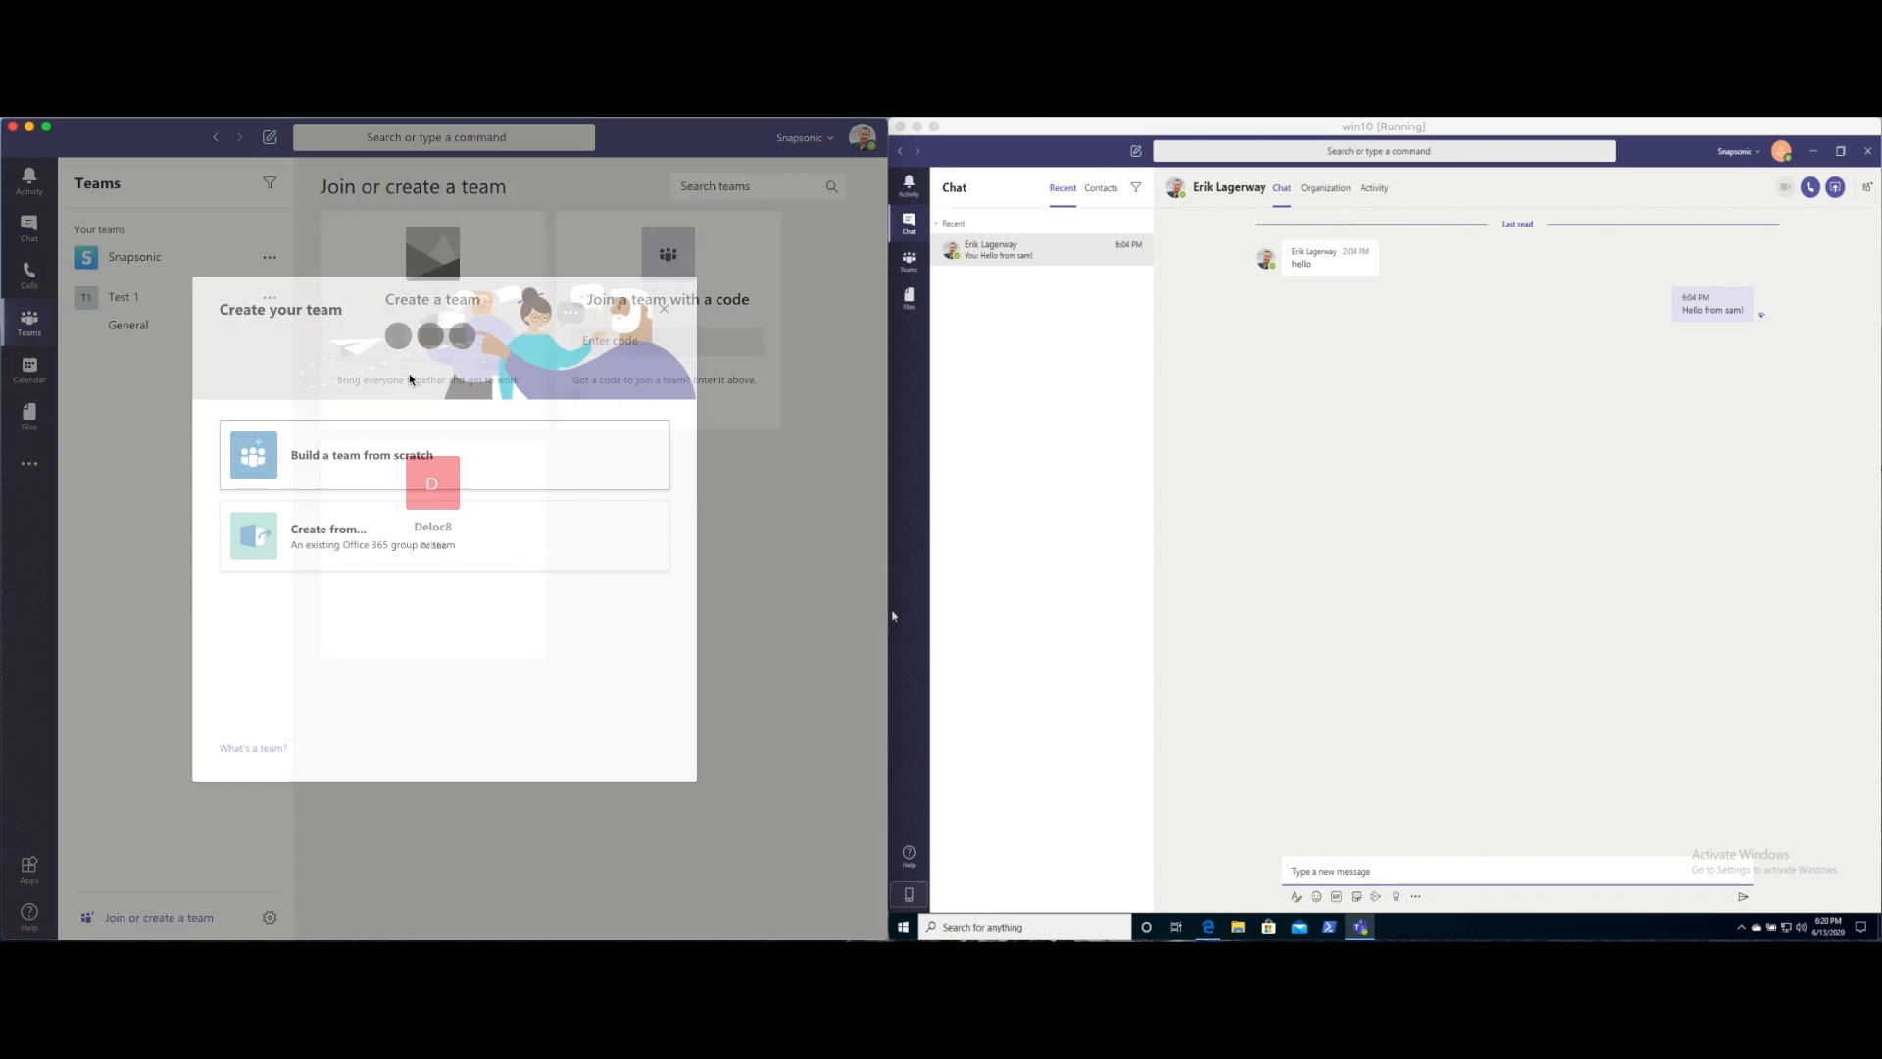
click(340, 463)
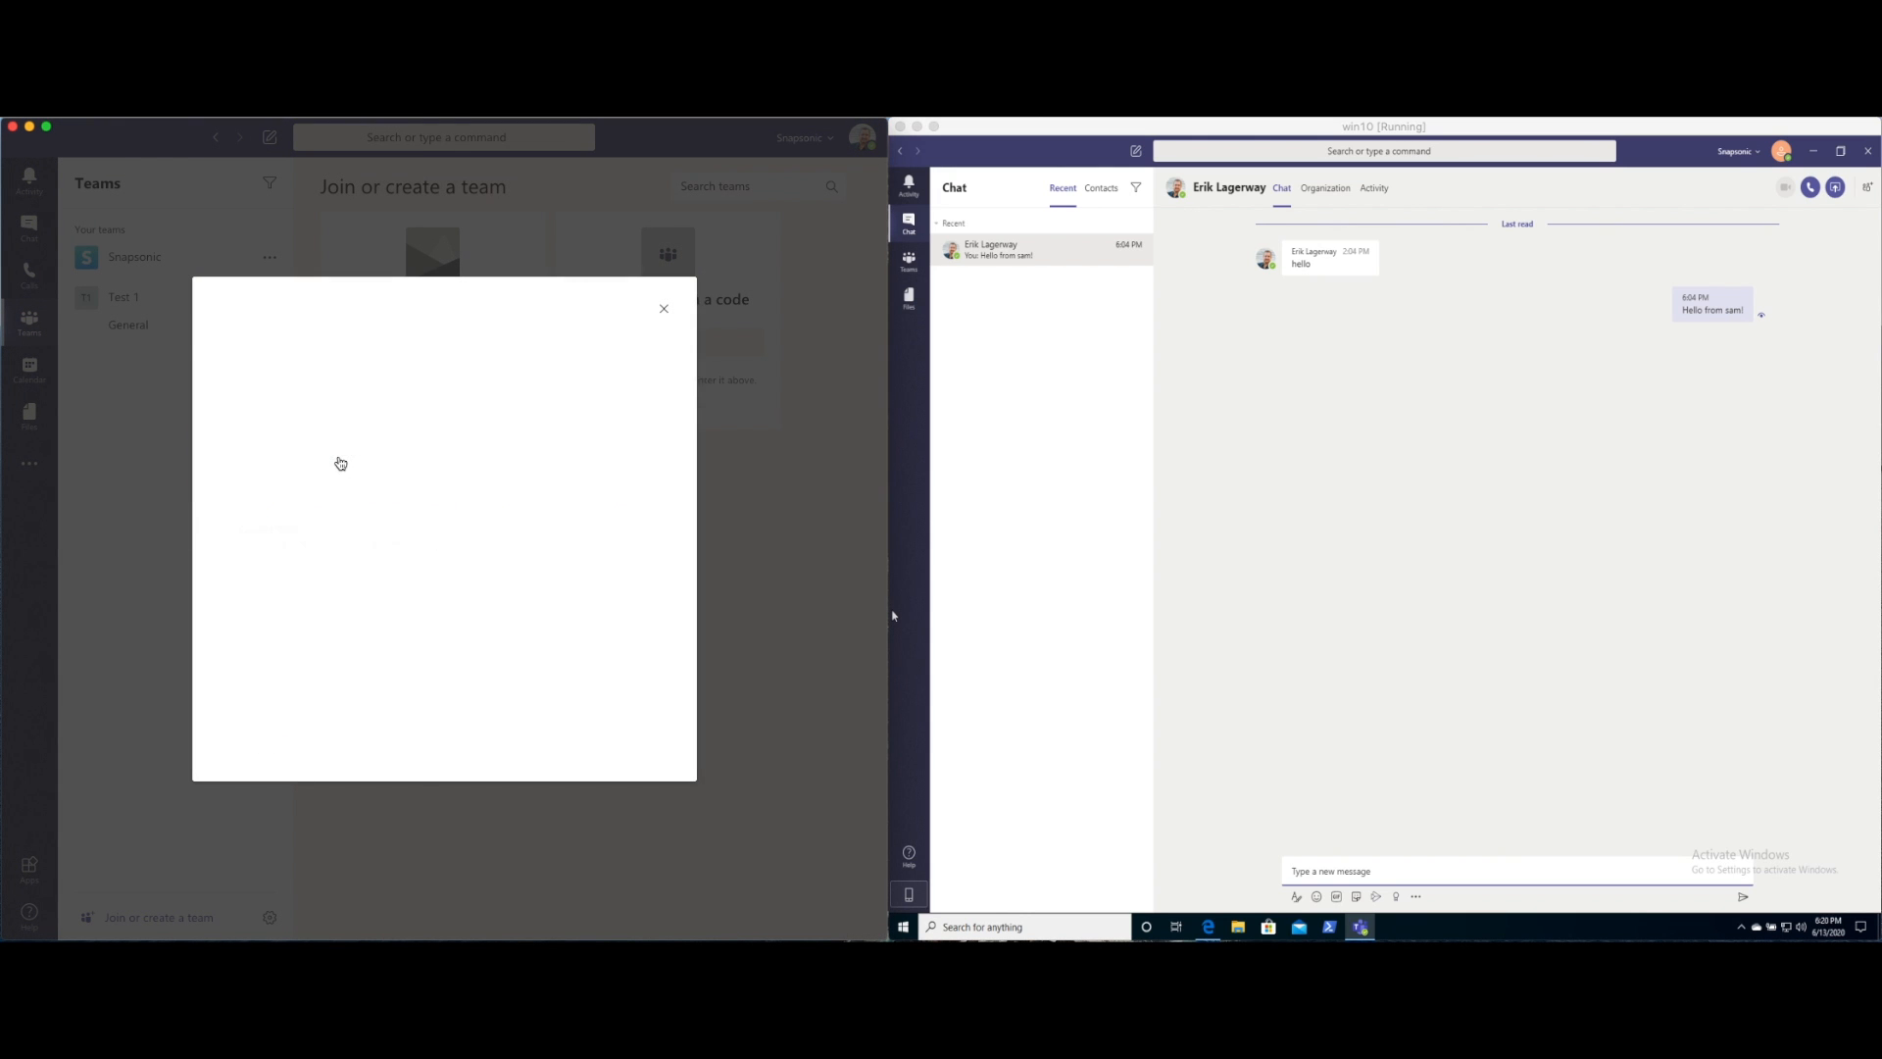
click(340, 463)
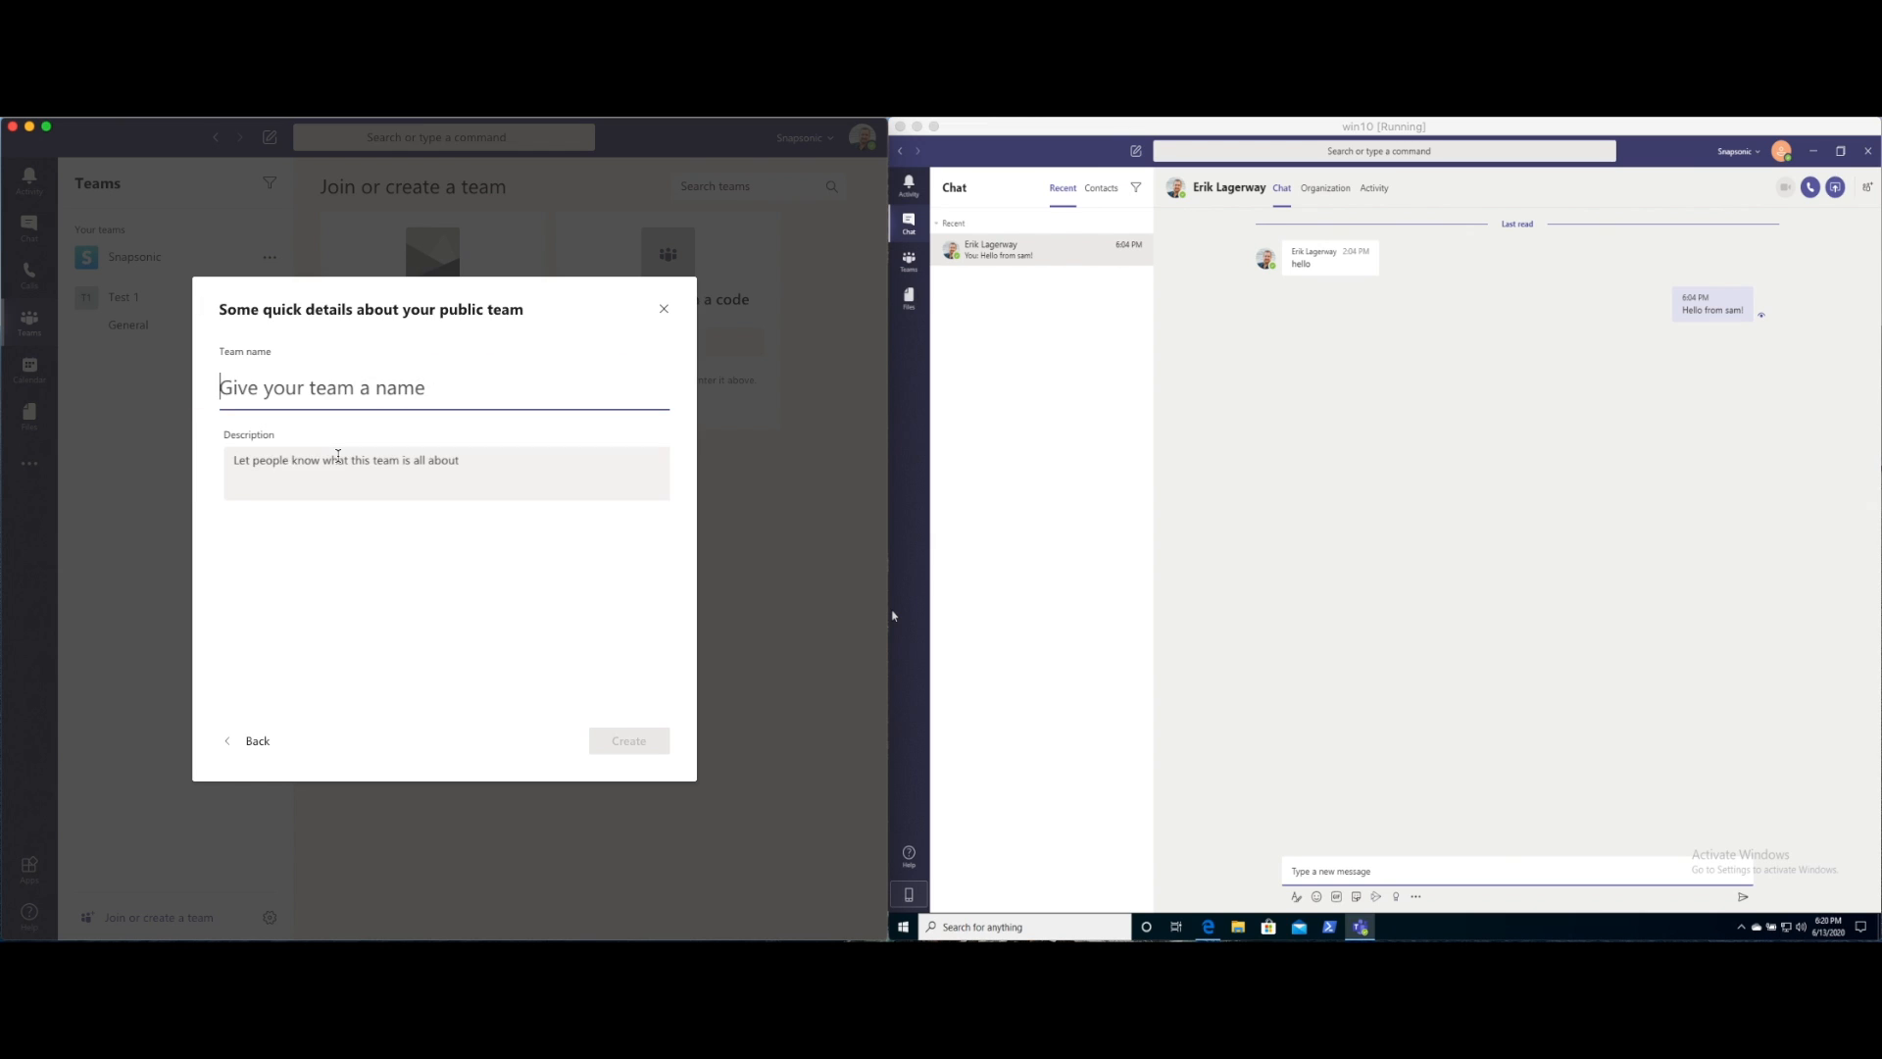
text(Test 2)
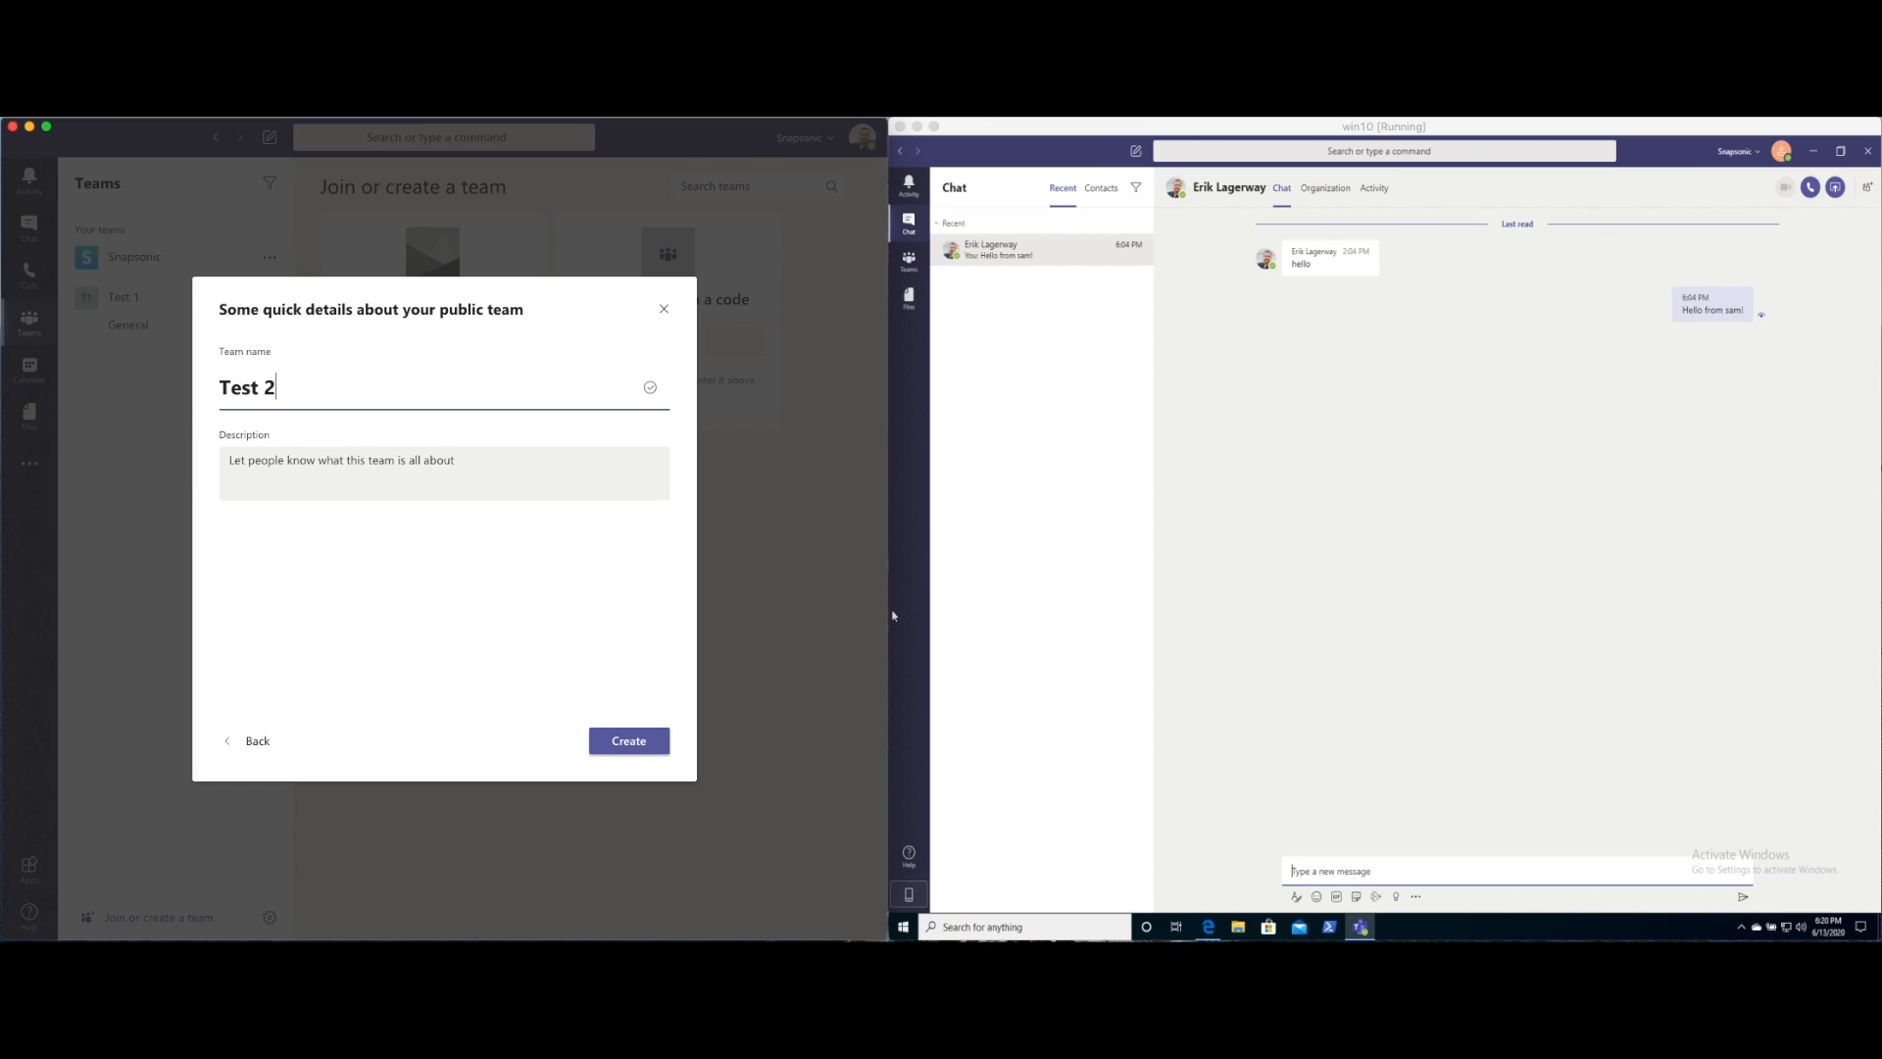
key(Tab)
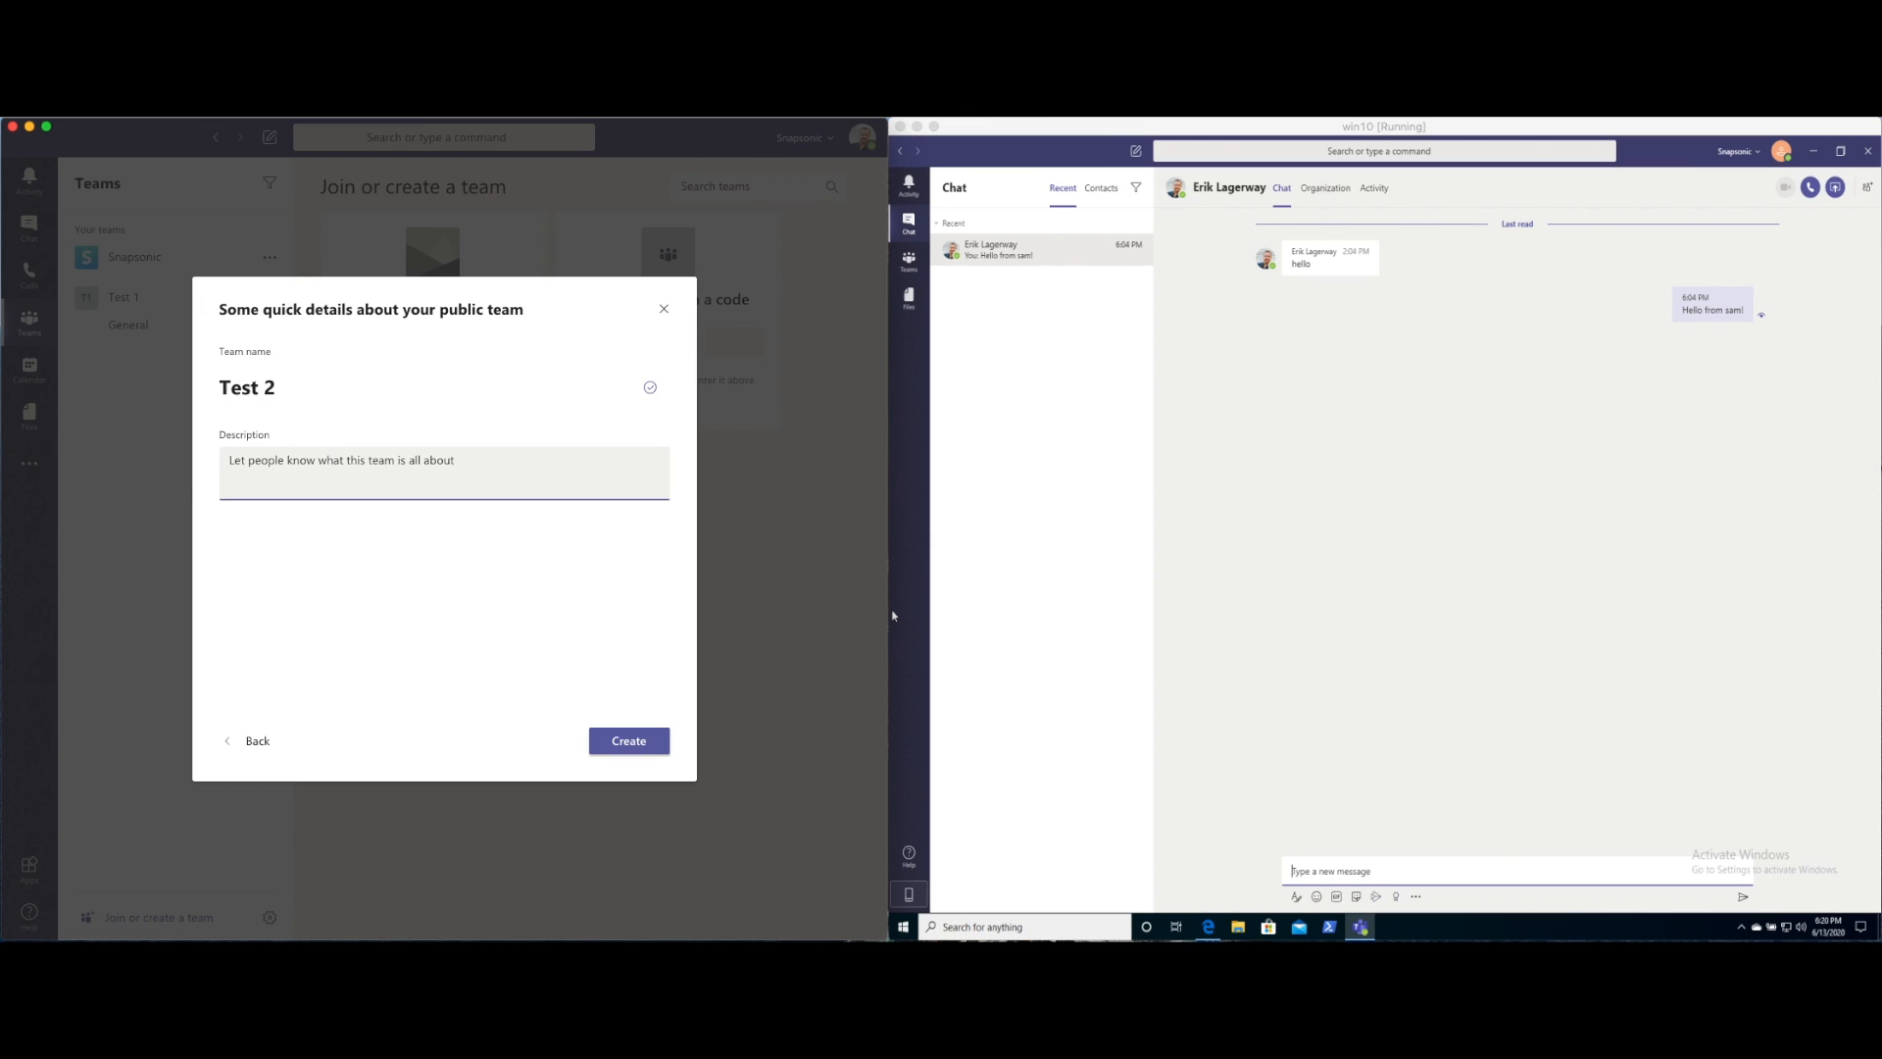
text(just testing)
click(628, 750)
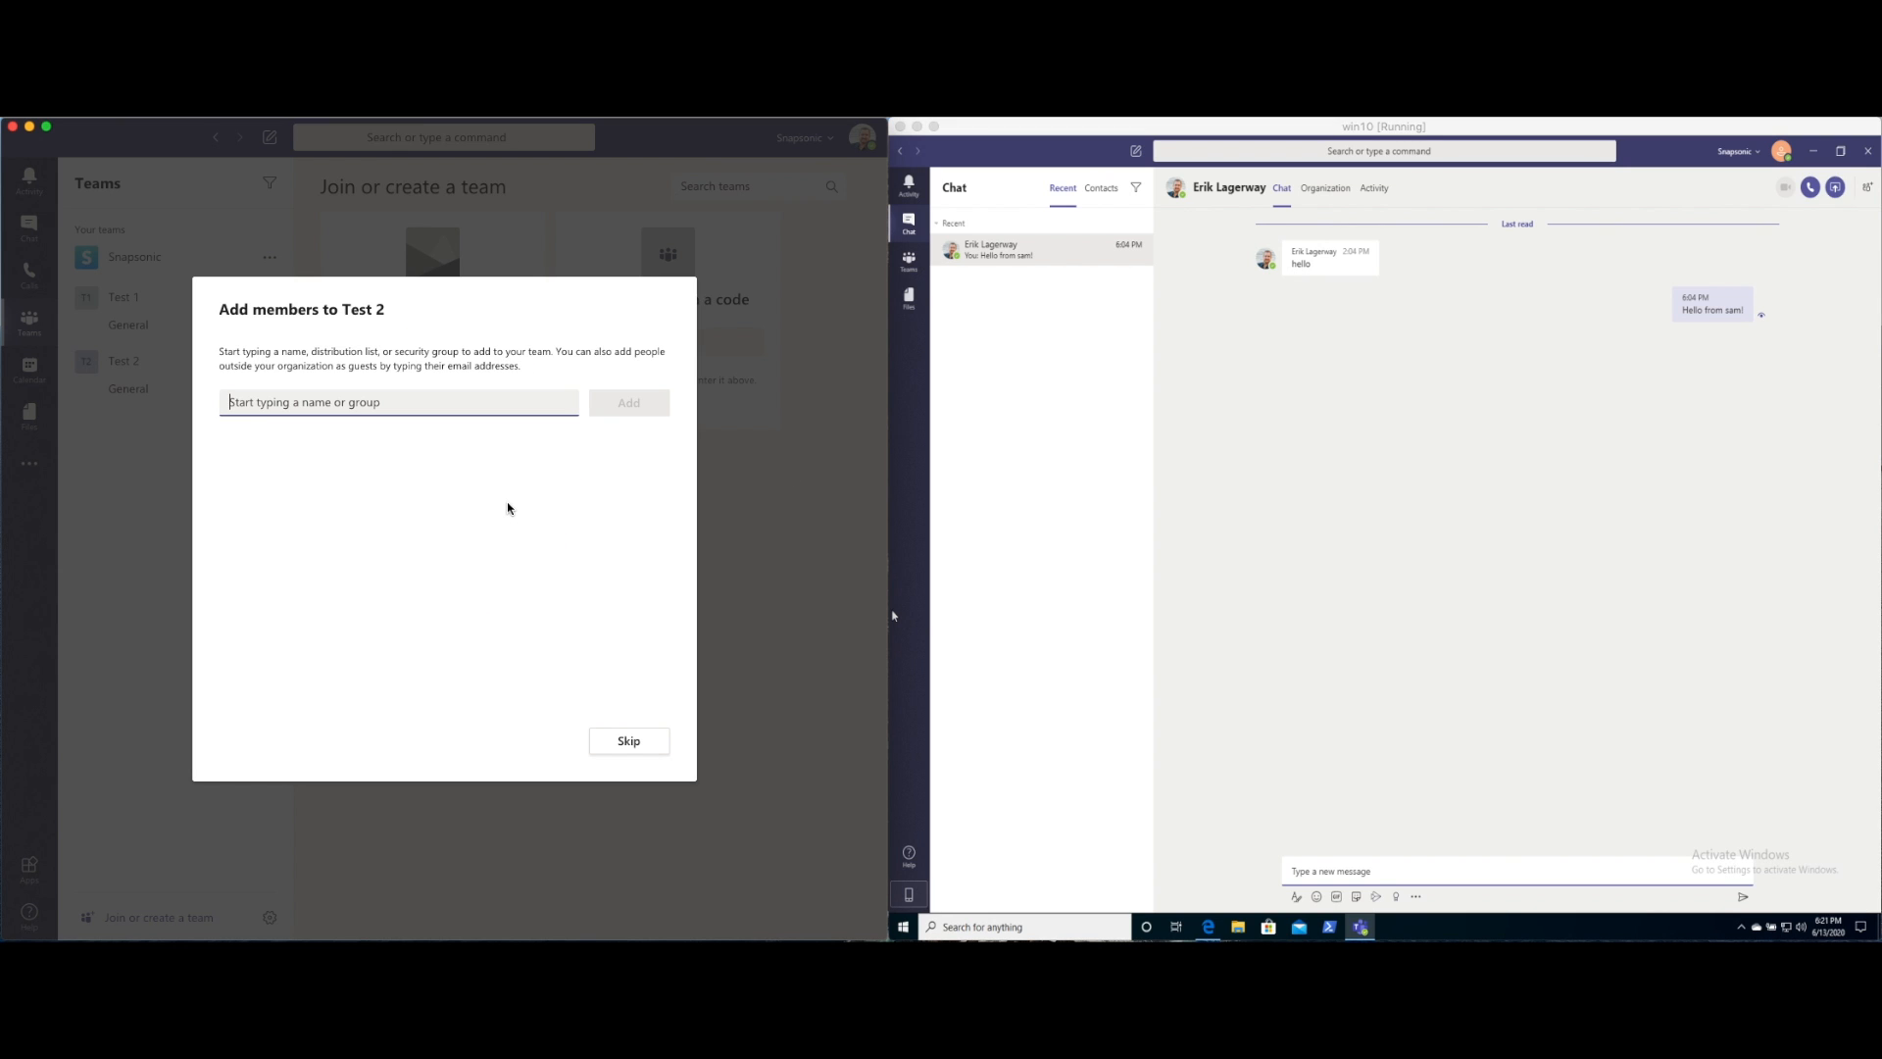
Search for the guest account by name, add it to Test 2, and close the dialog
click(425, 401)
text(sam)
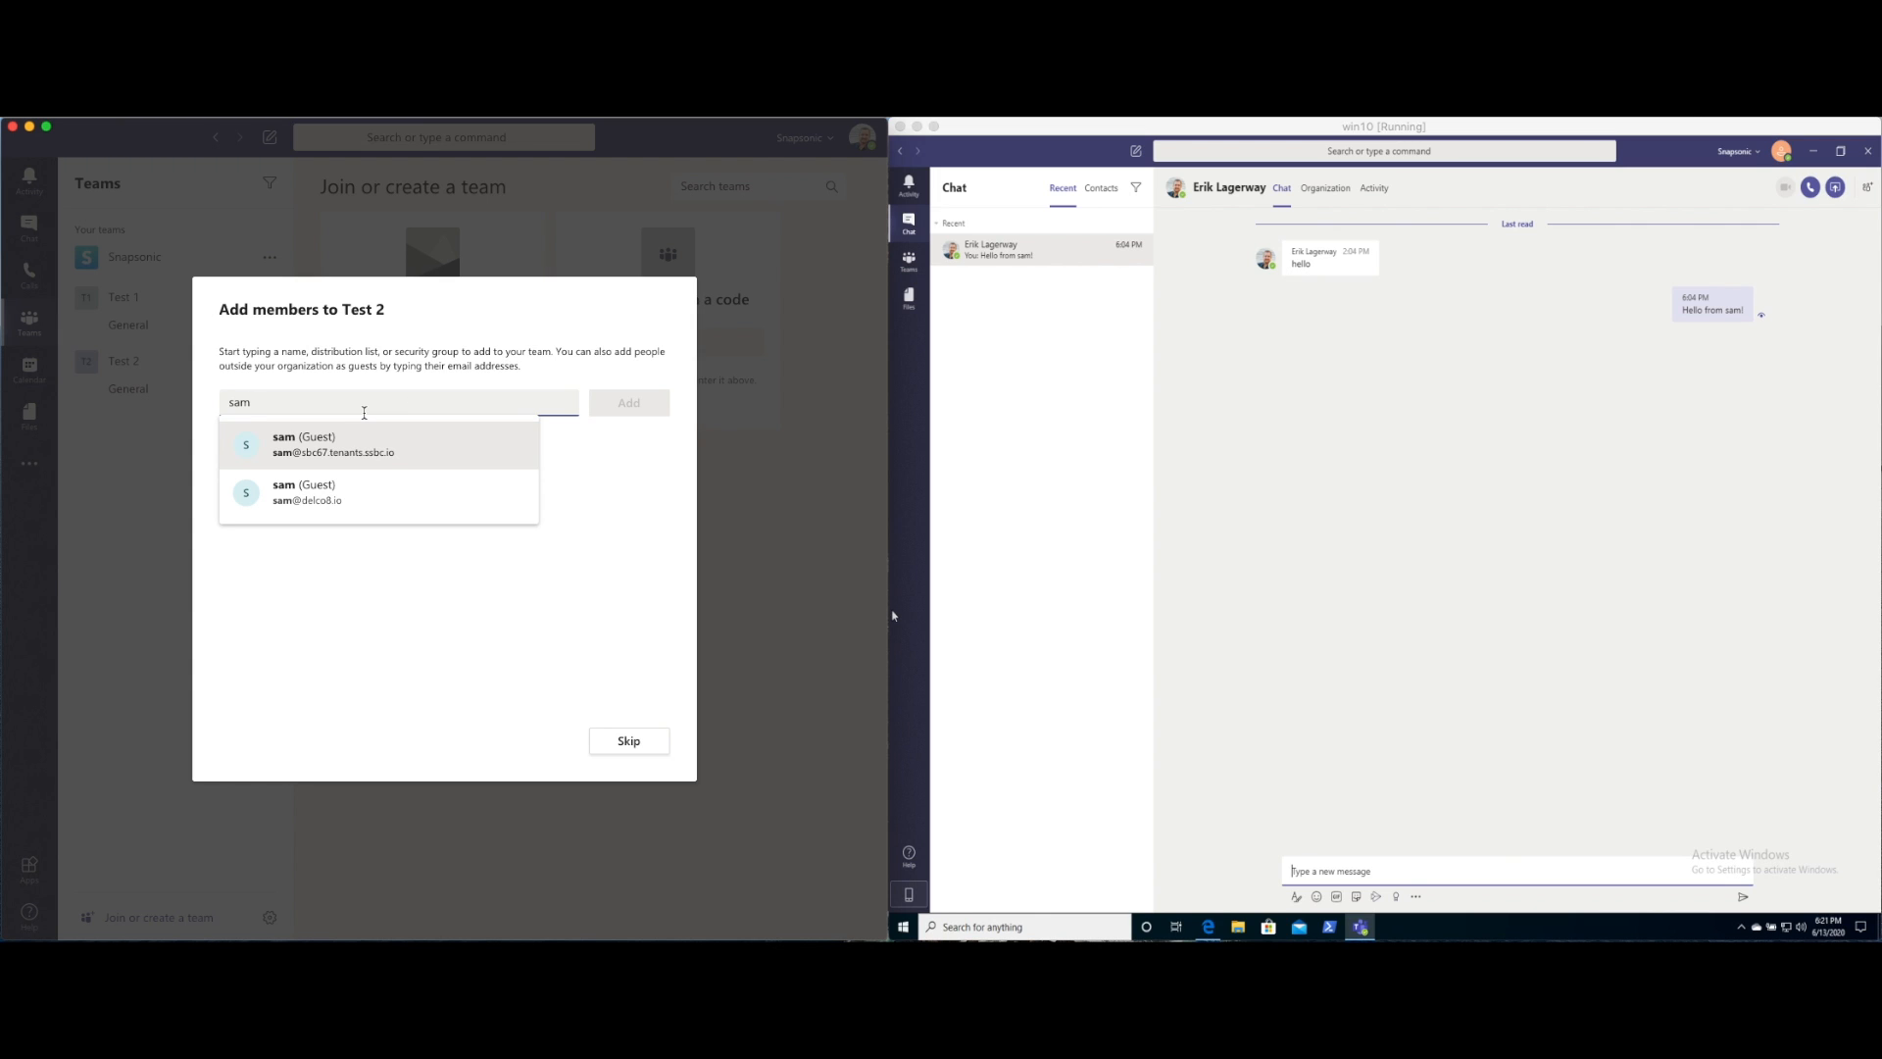
click(348, 456)
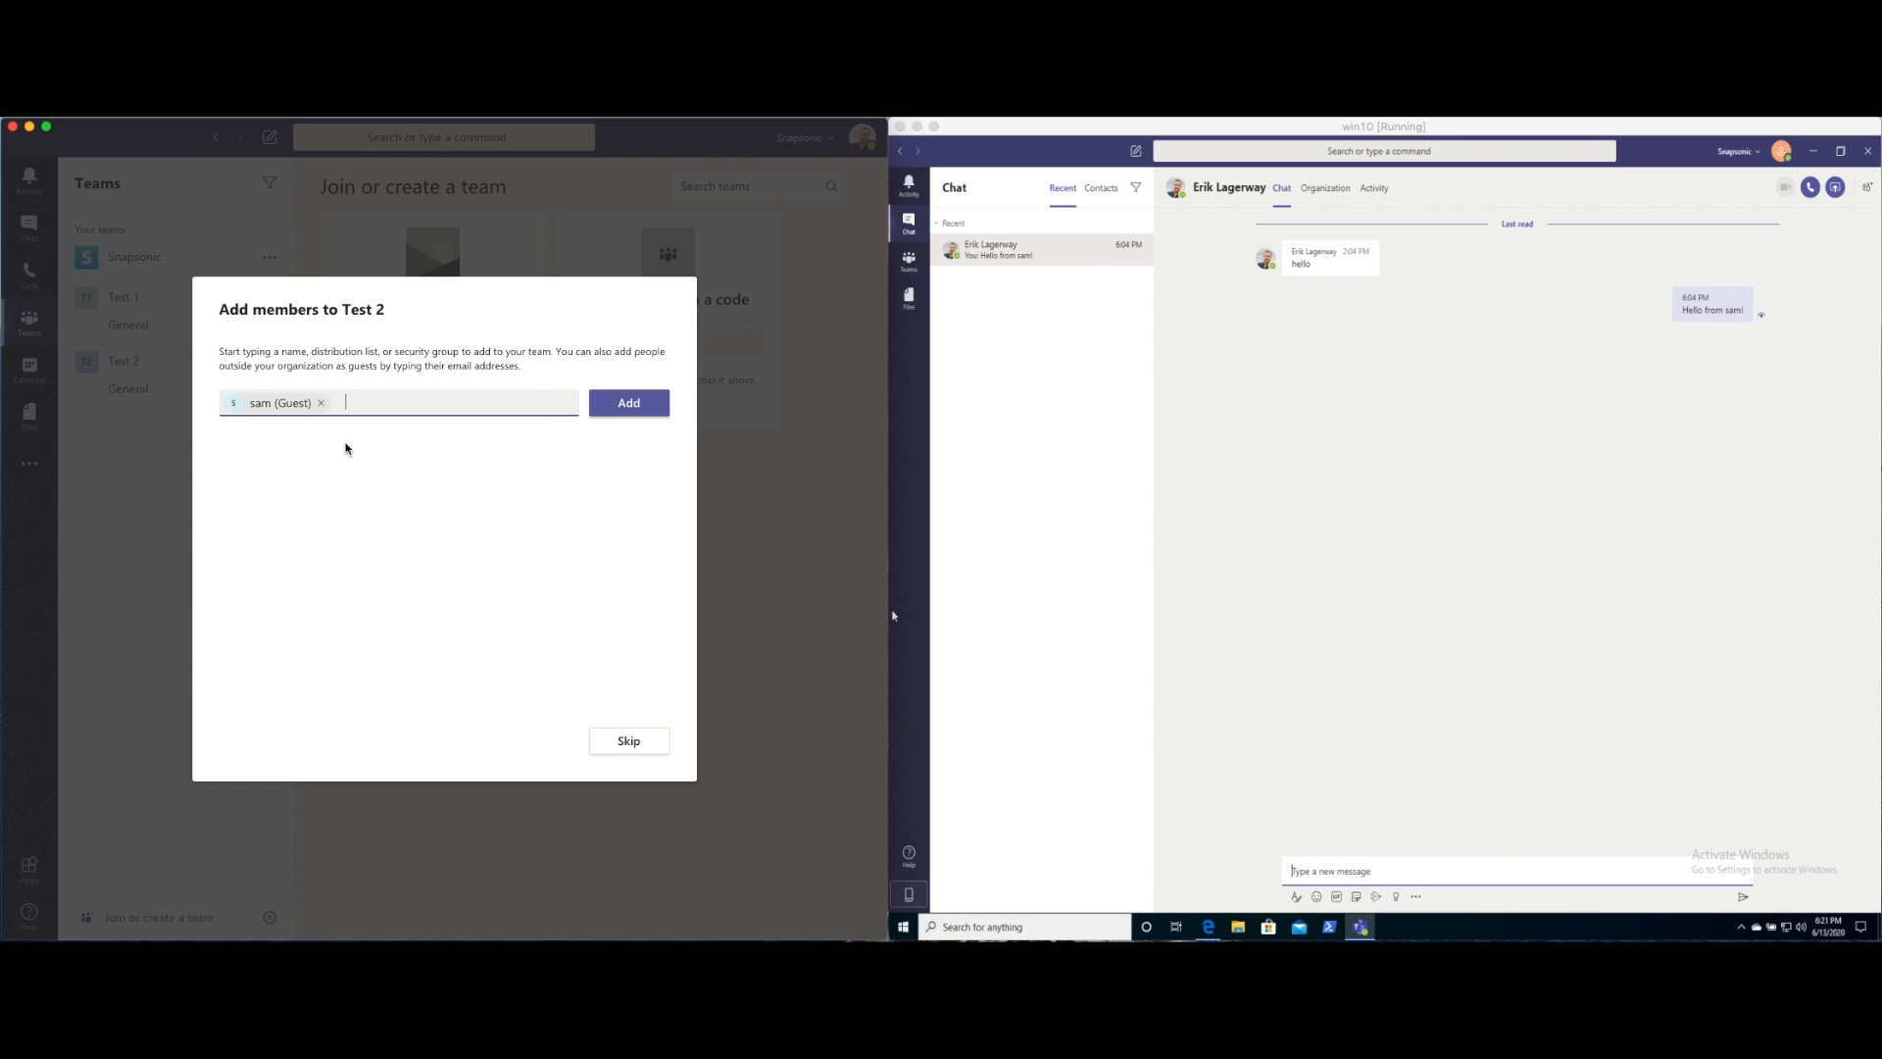
click(630, 404)
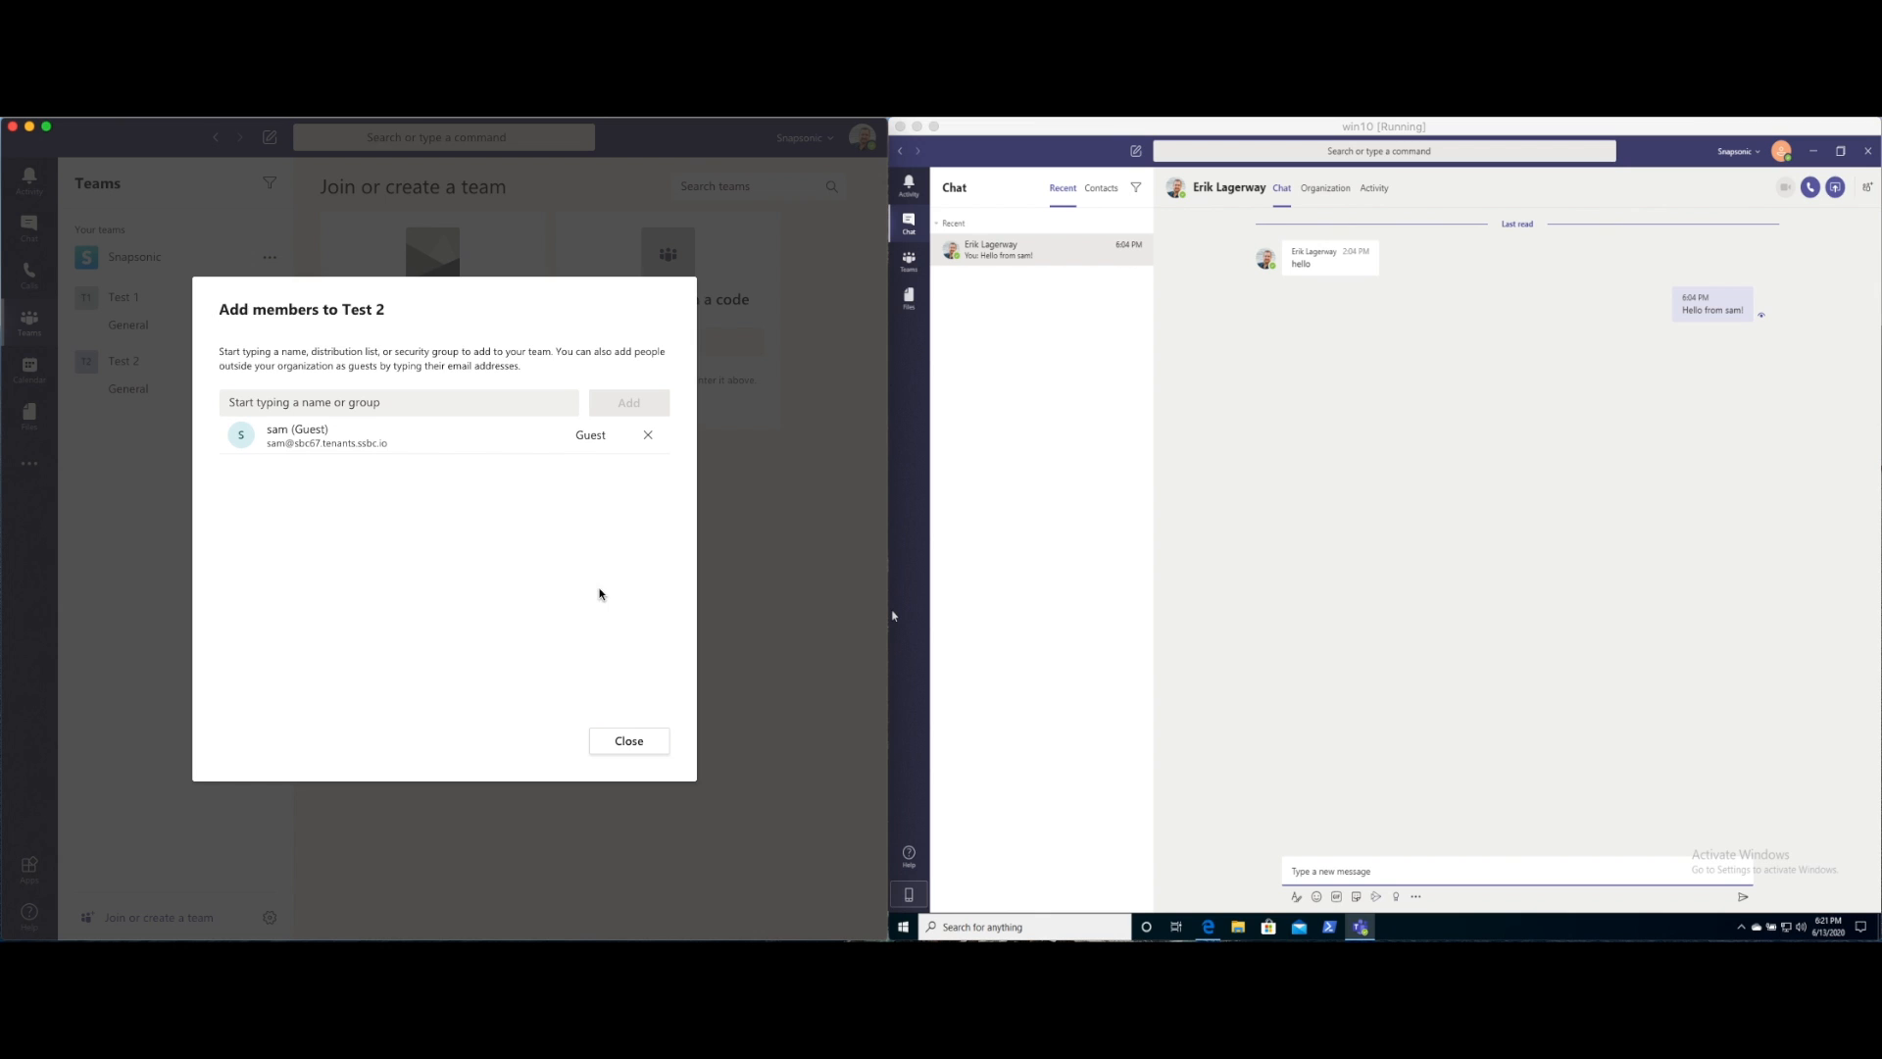
click(629, 740)
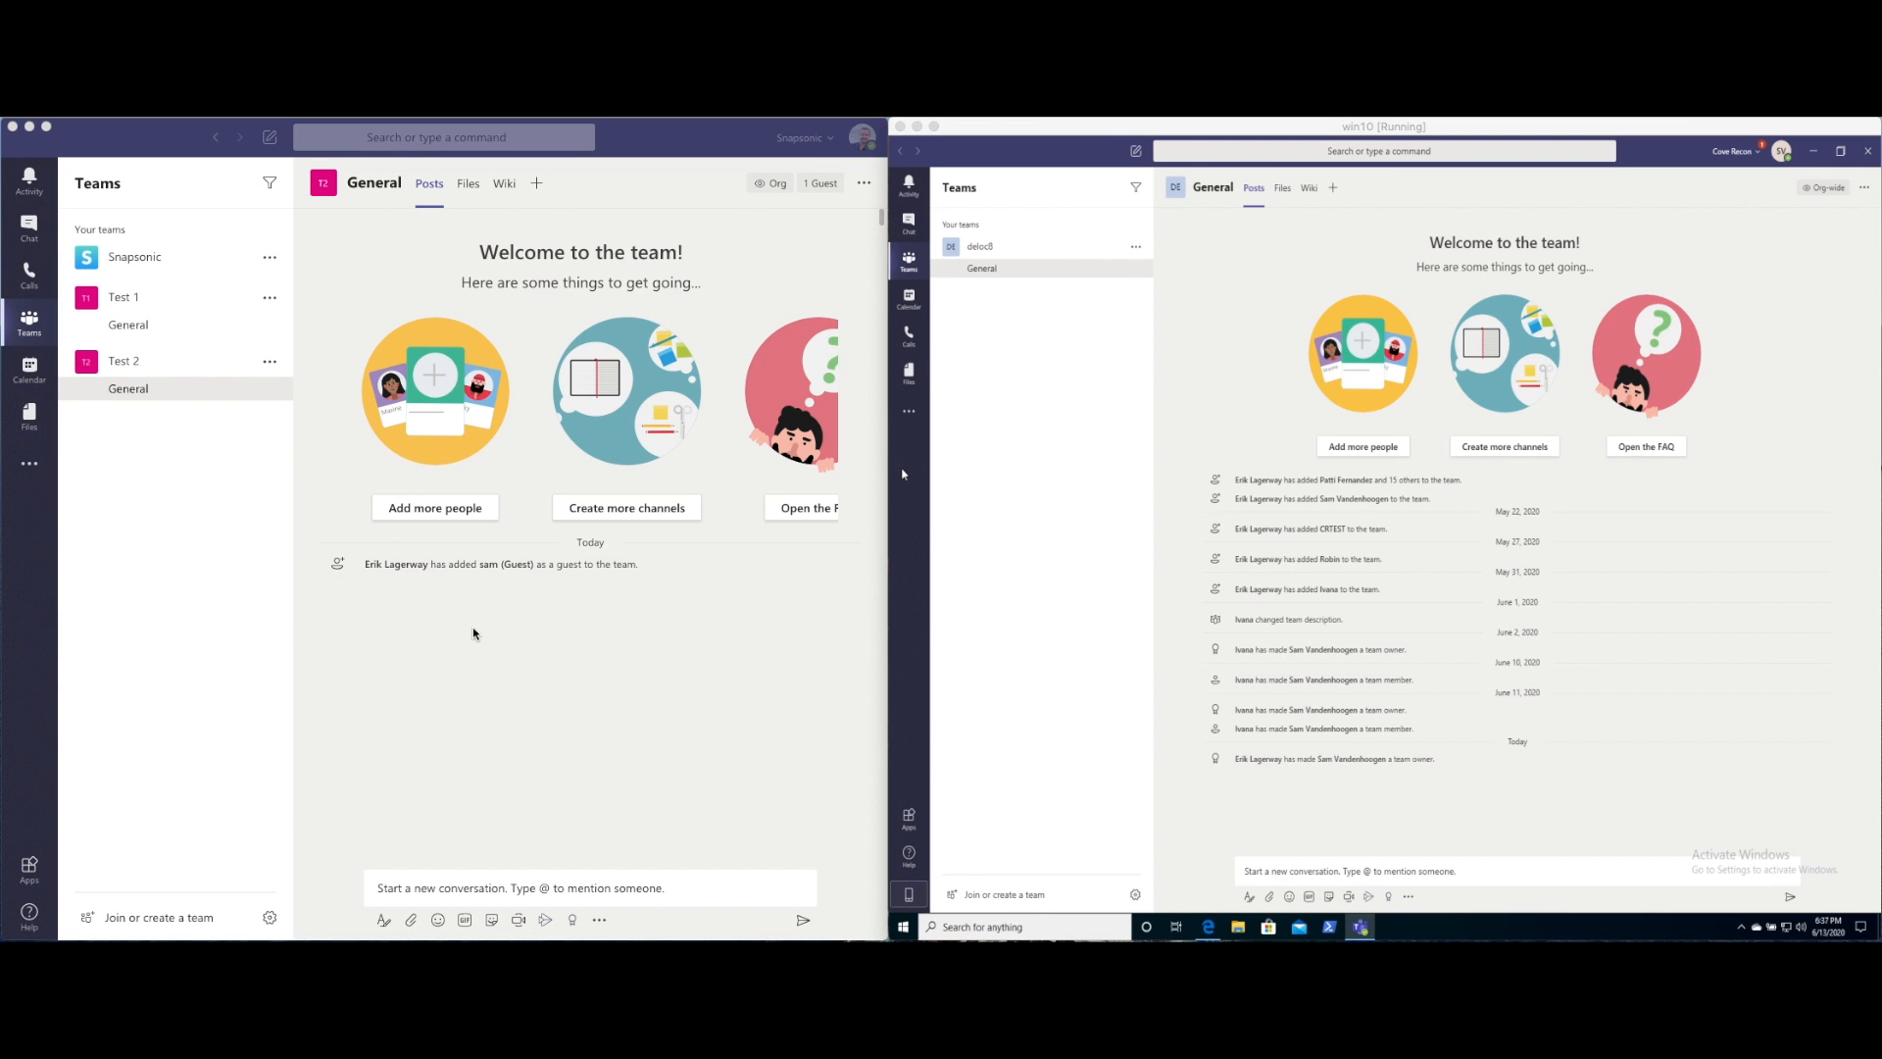
Invite the guest's e-mail address to the team through Manage members and add them as Guest
click(270, 365)
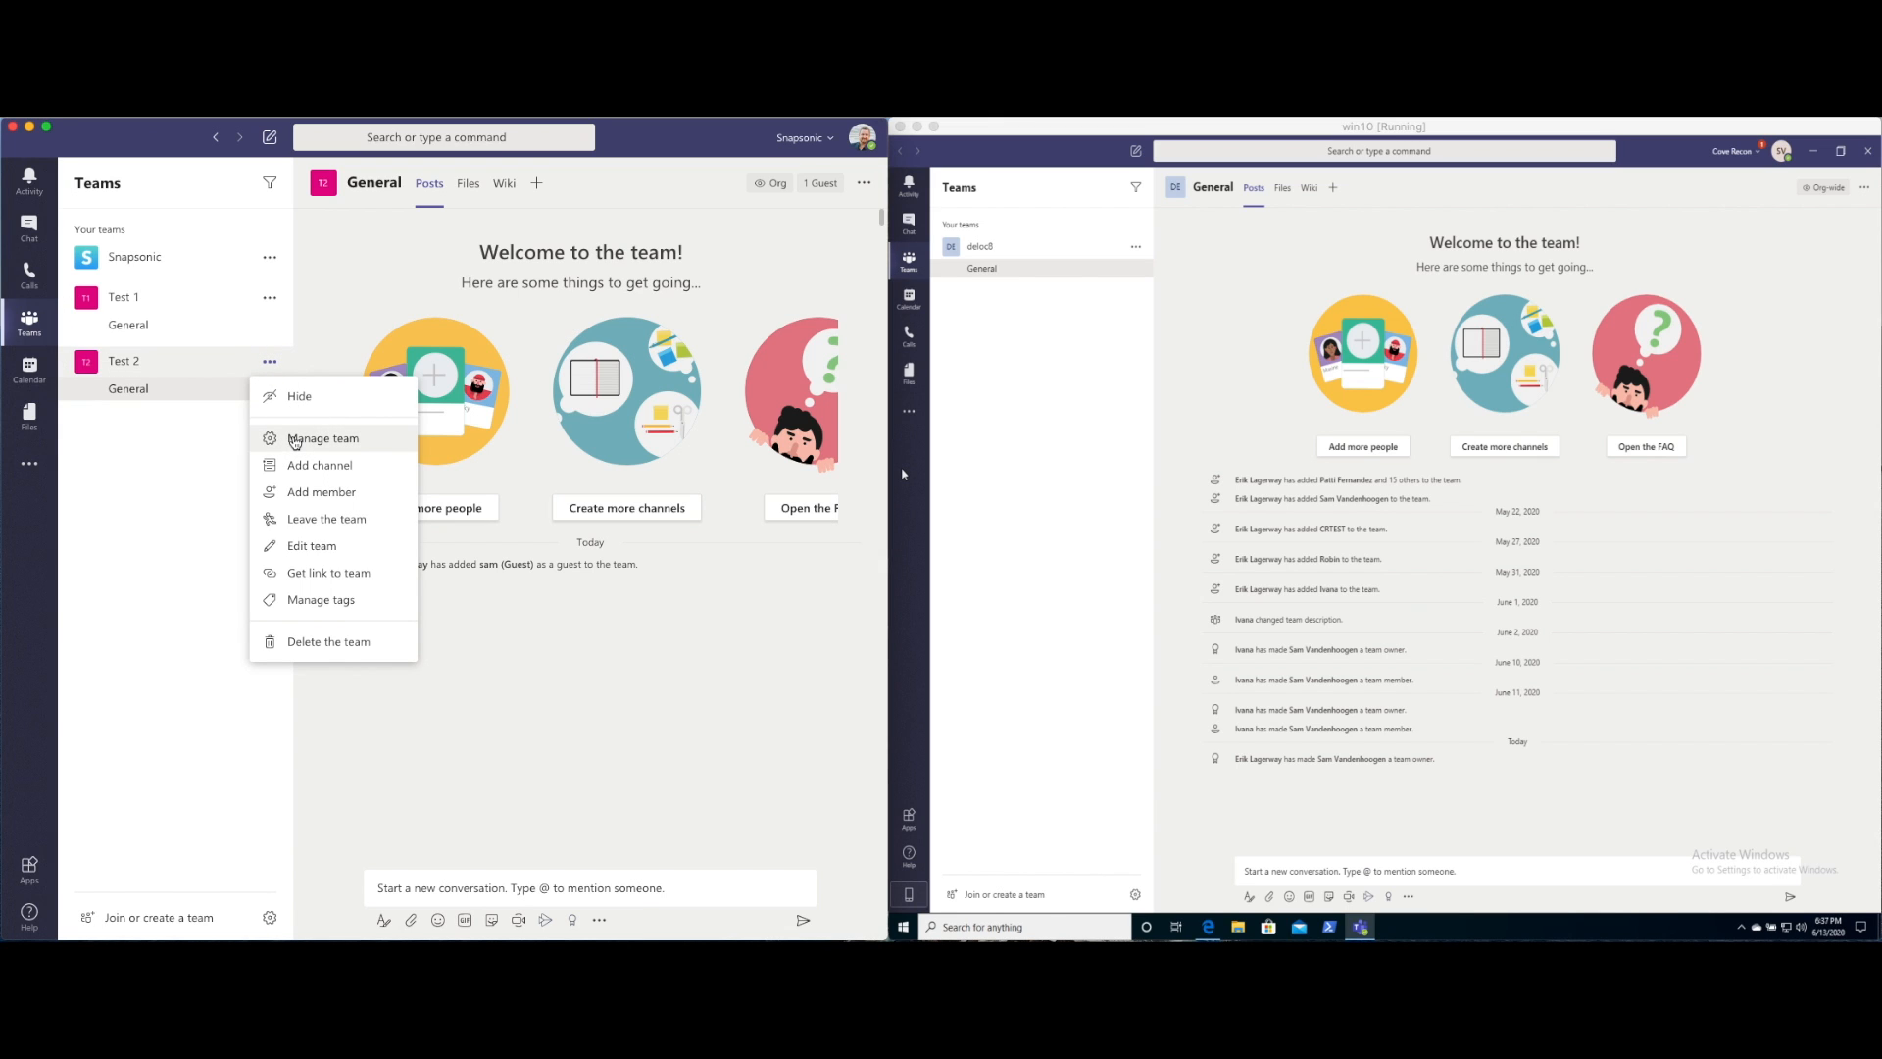
click(330, 441)
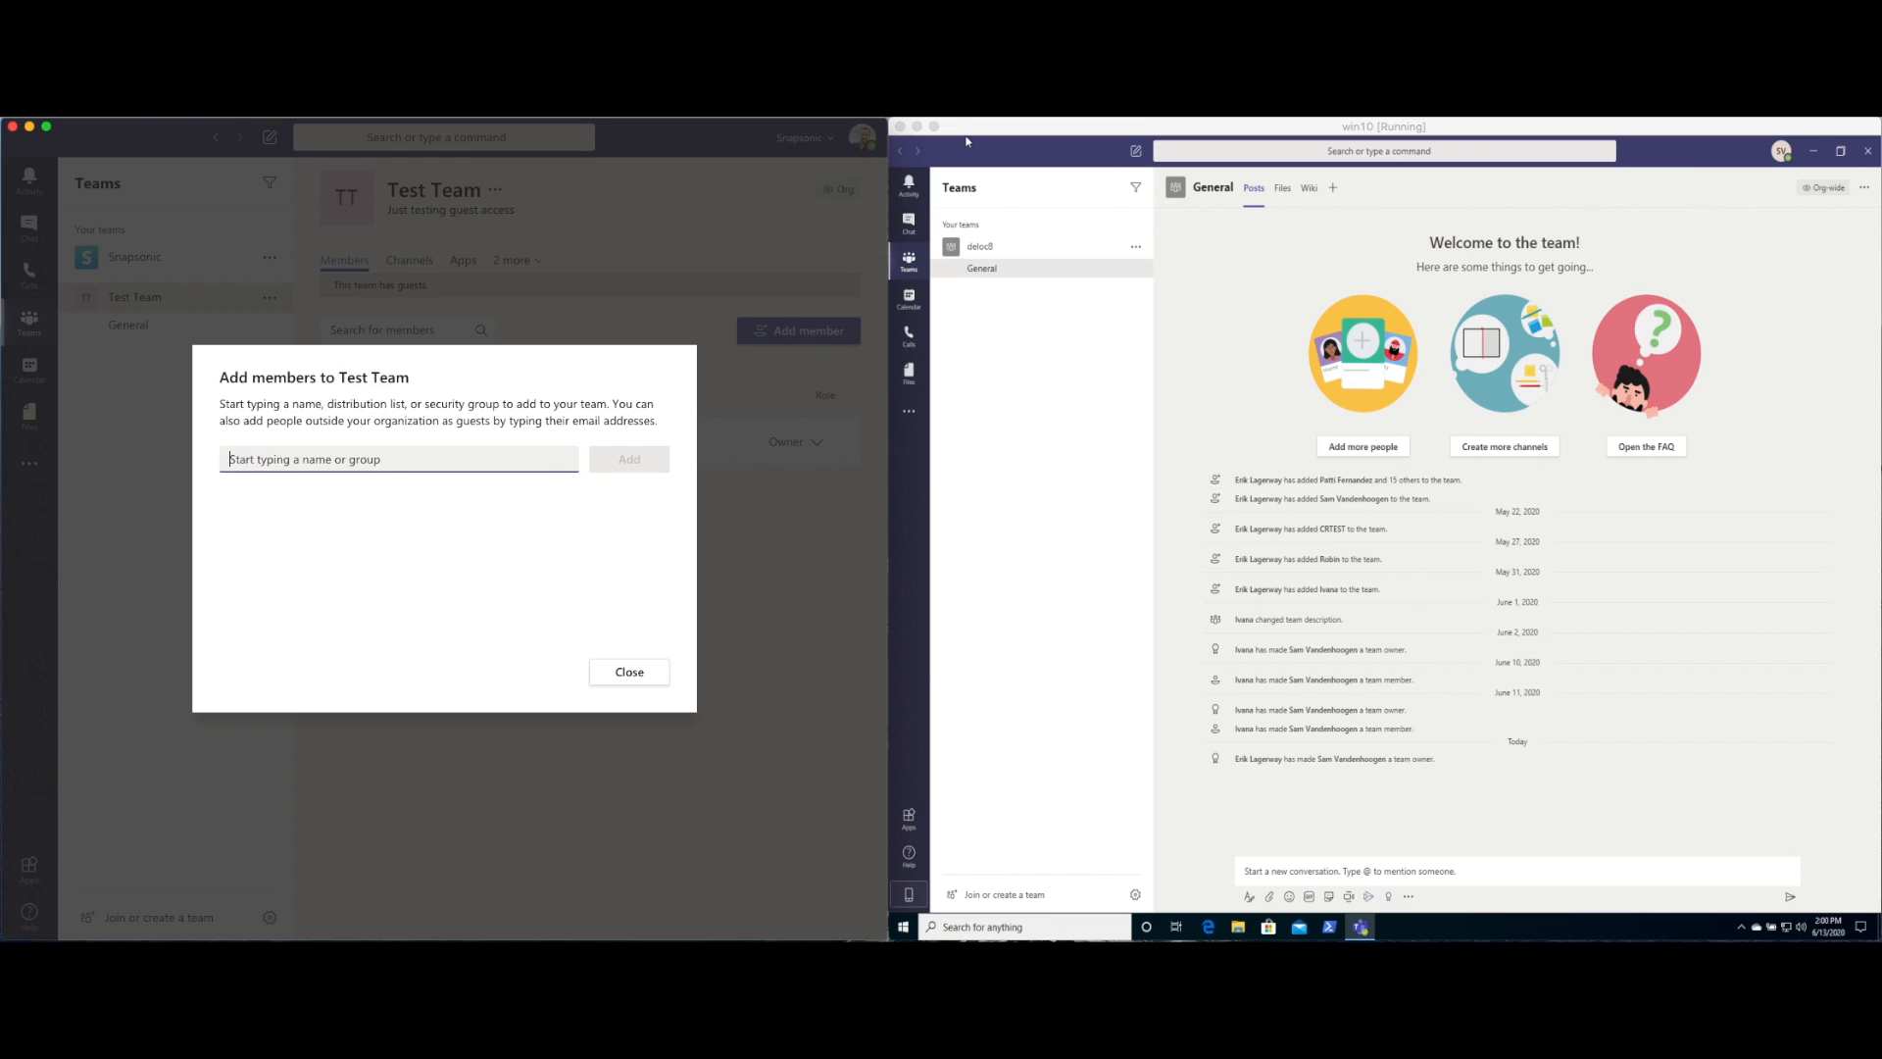
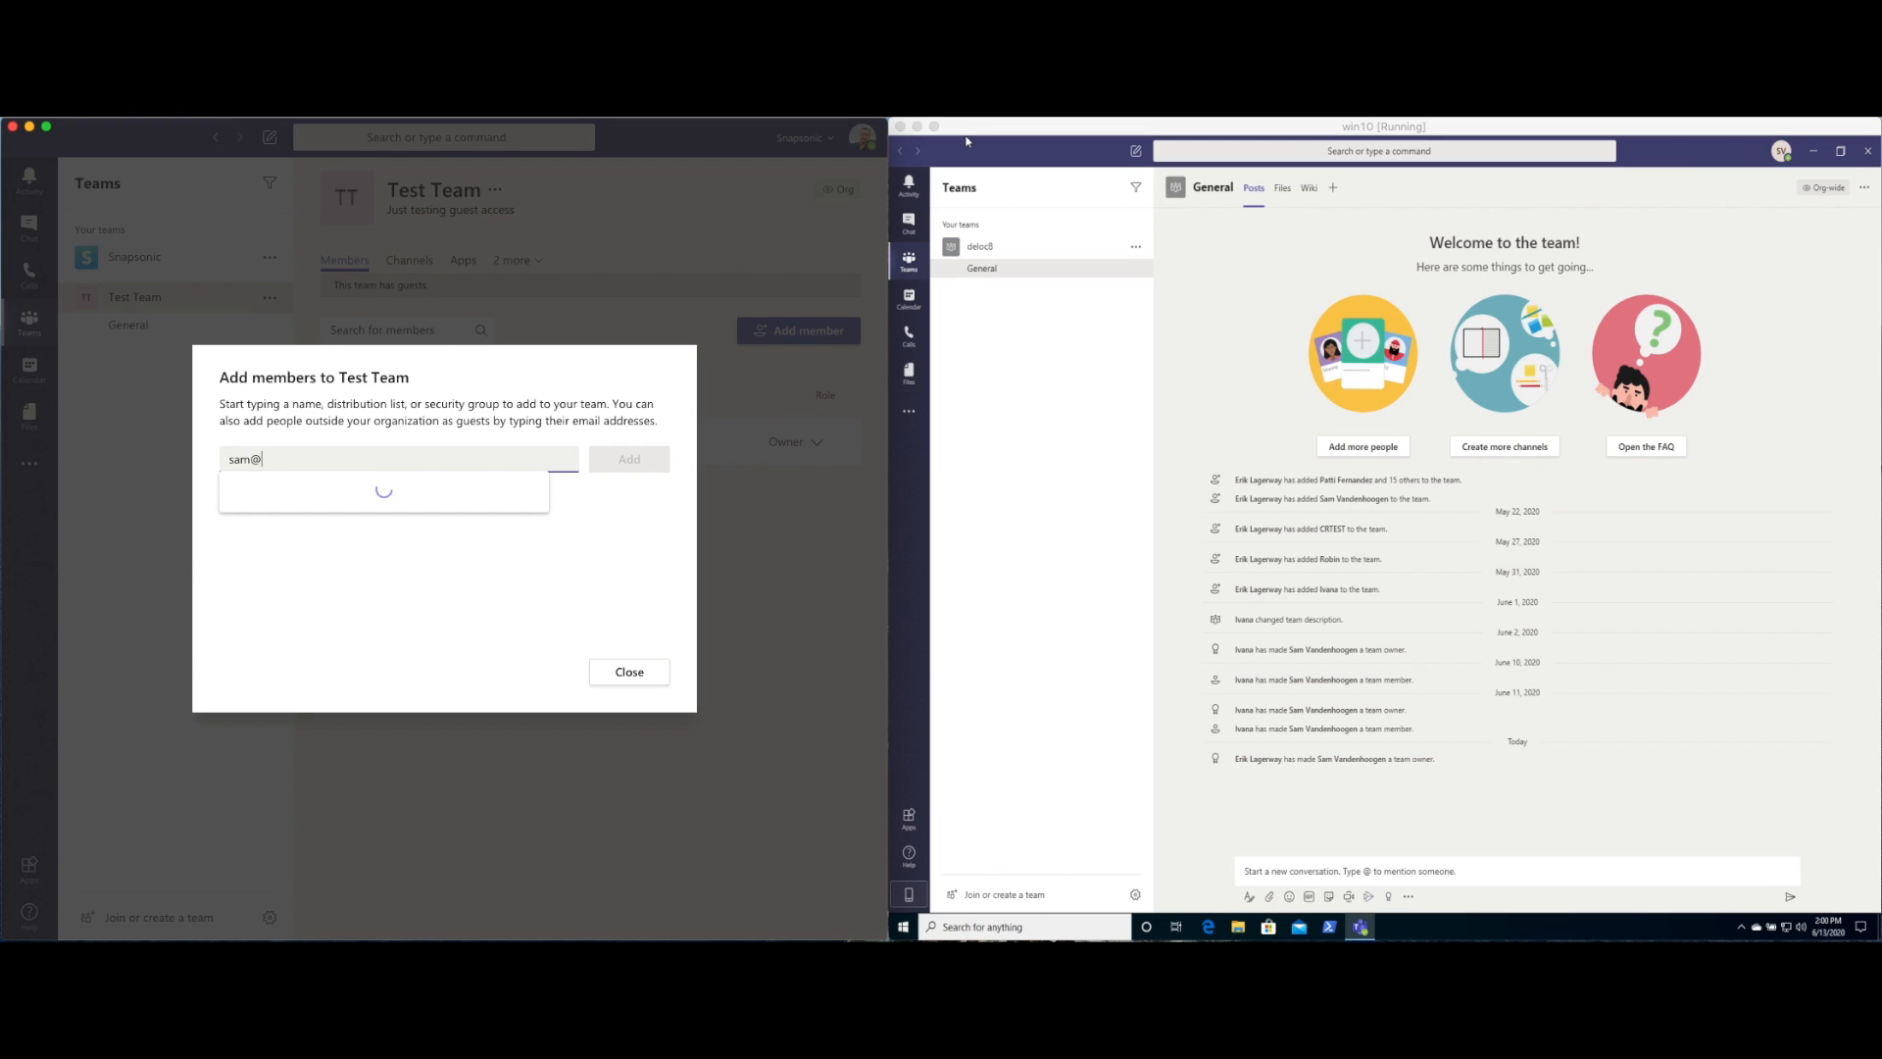
click(377, 502)
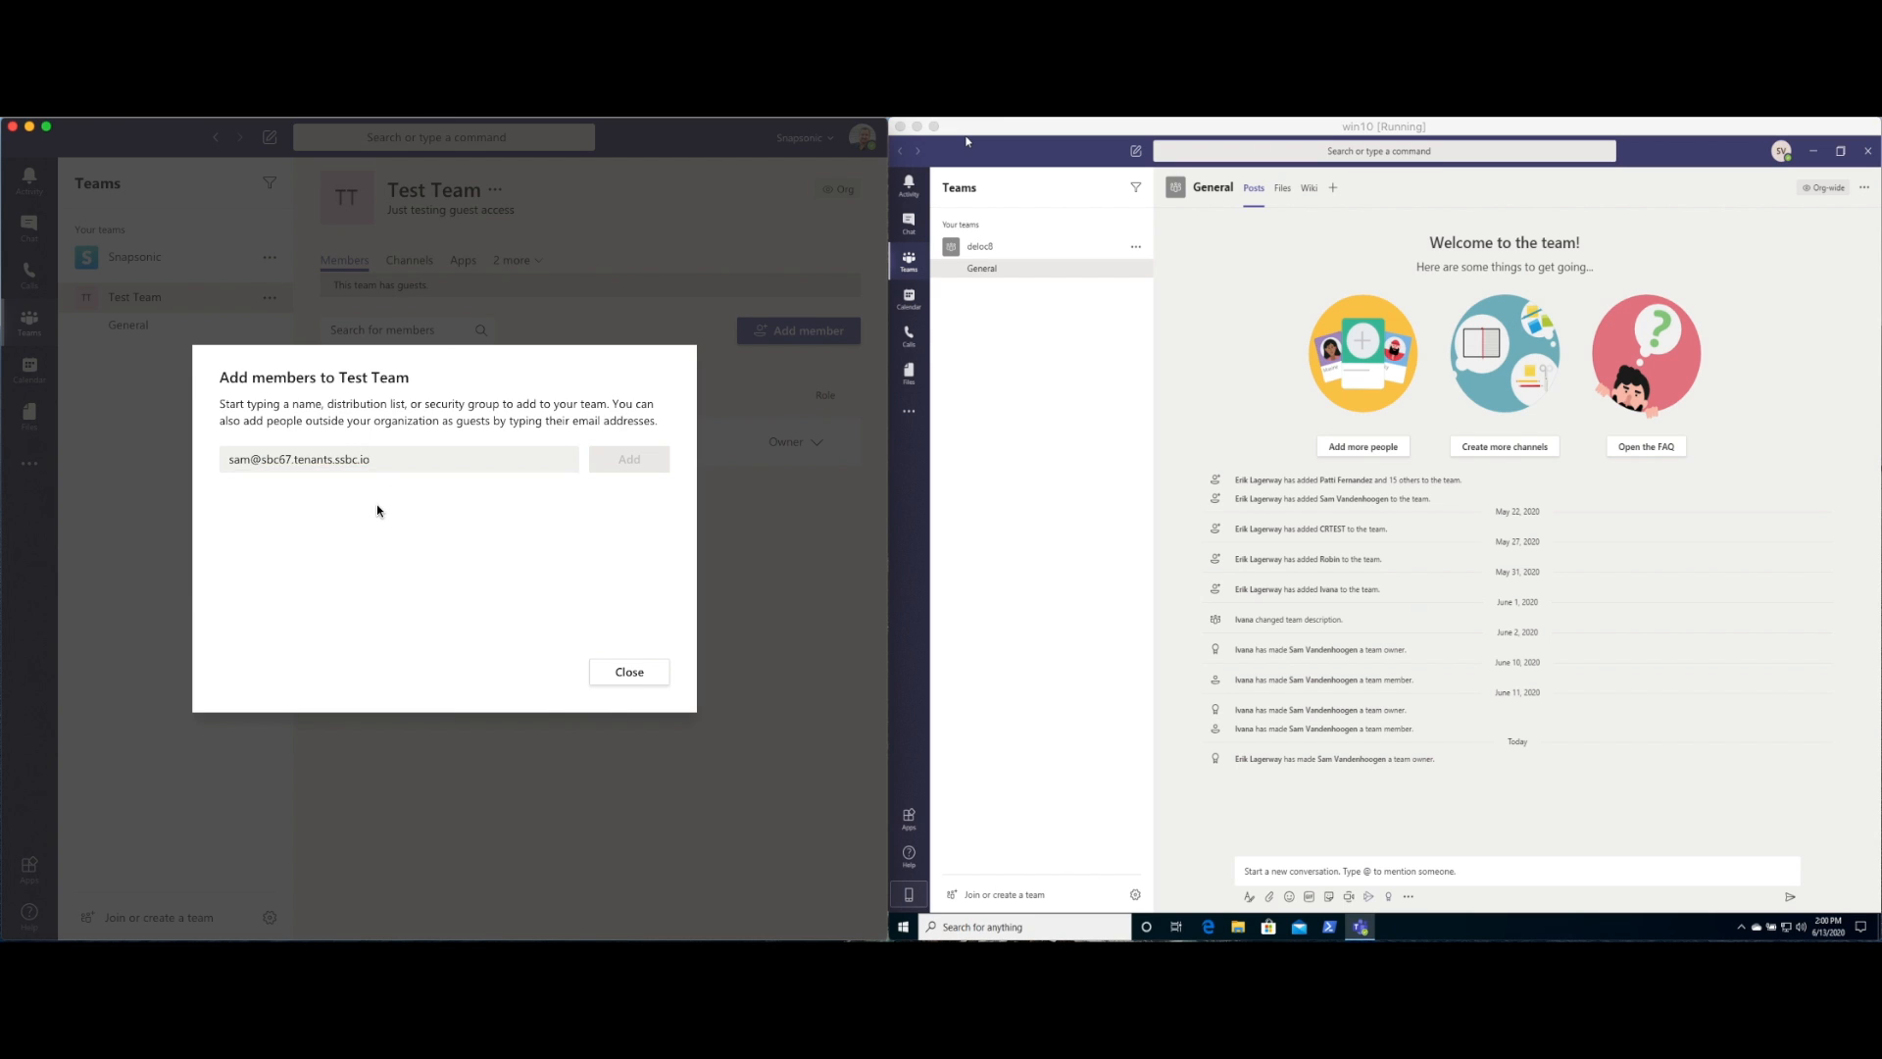
click(637, 462)
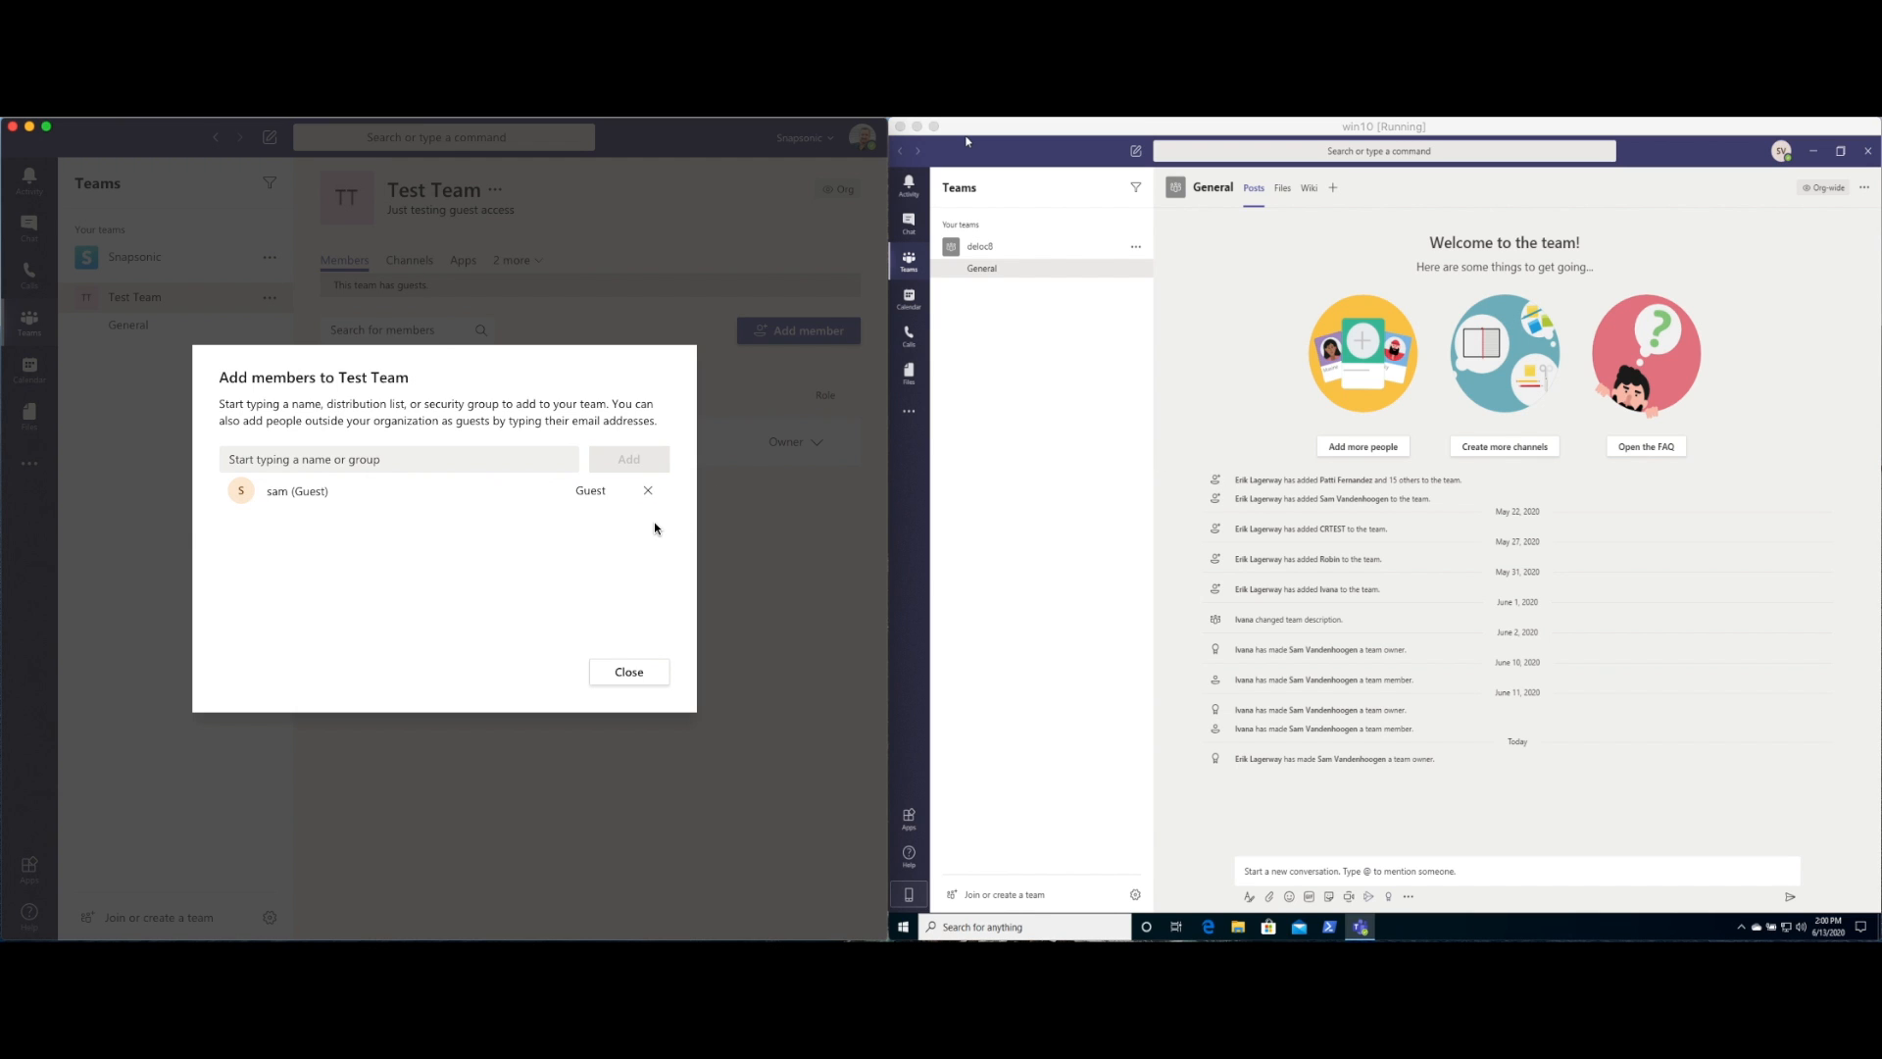
click(629, 671)
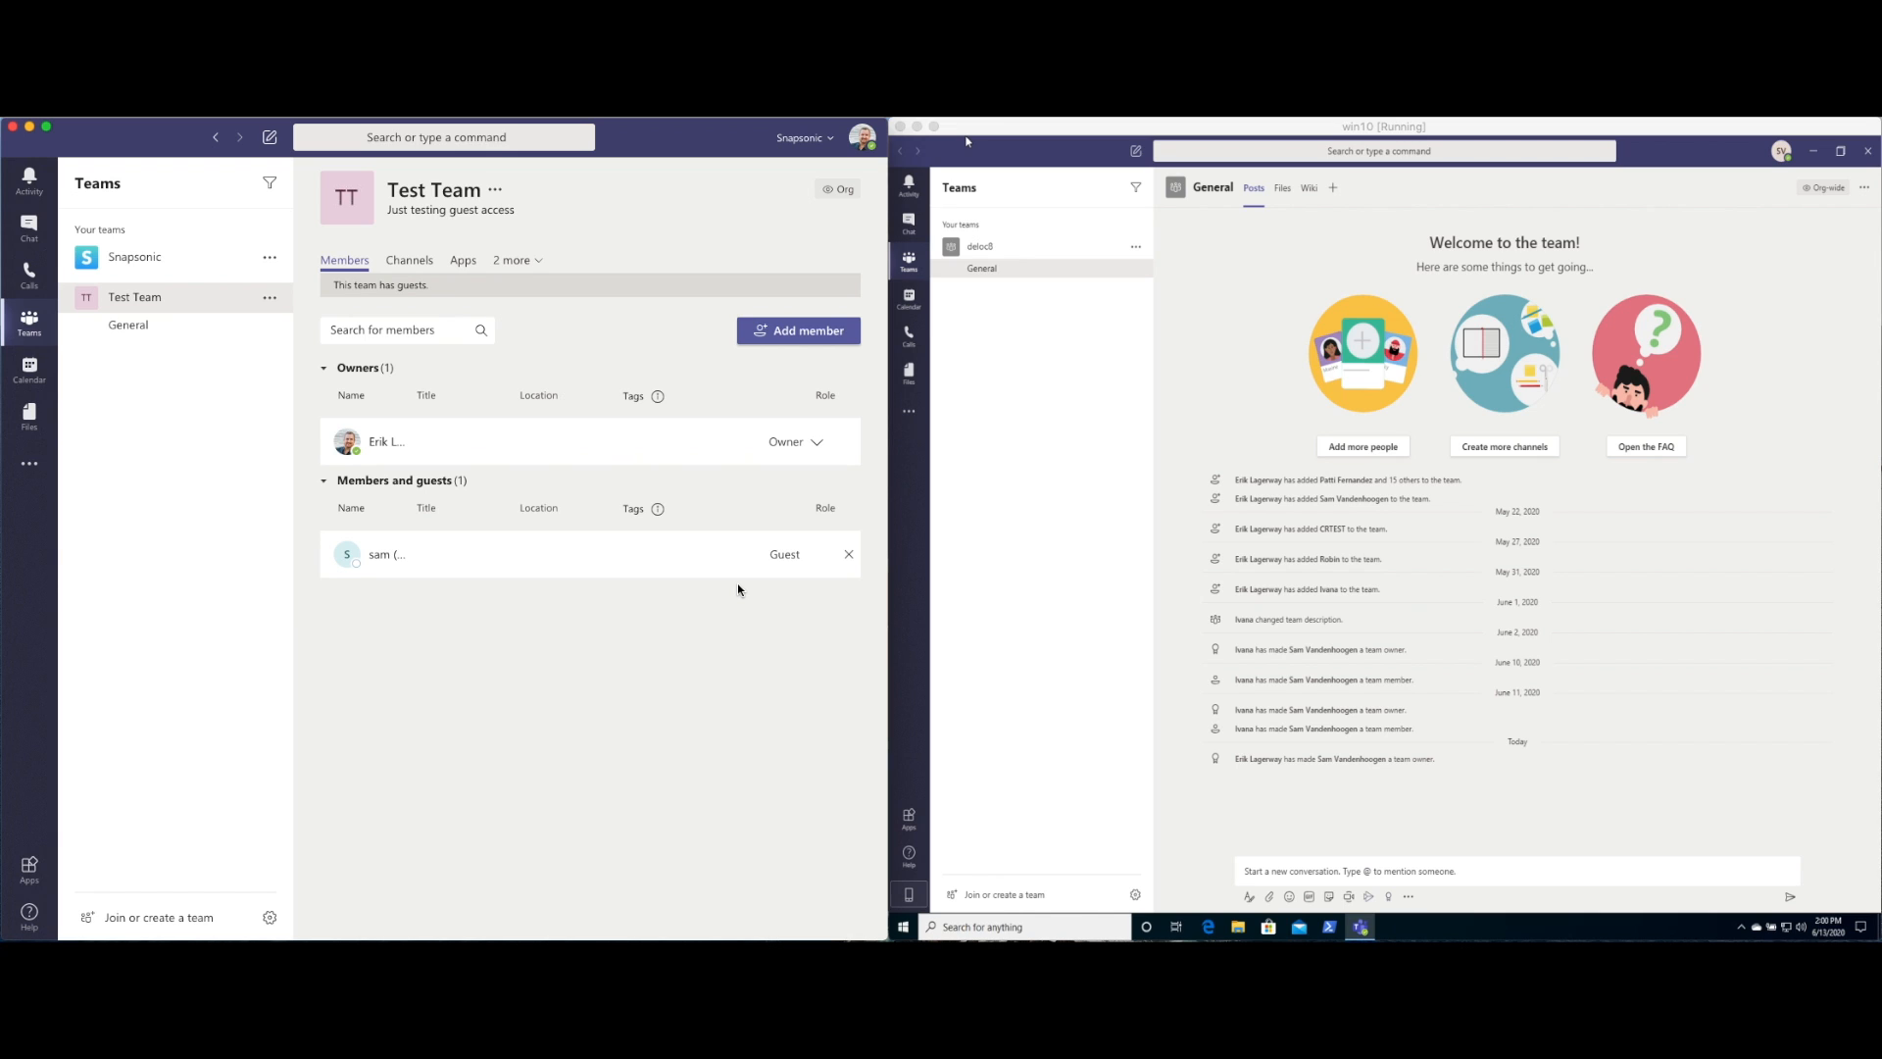
In the guest's Teams, switch the organization to Snapsonic (Guest) from the profile menu
click(1066, 347)
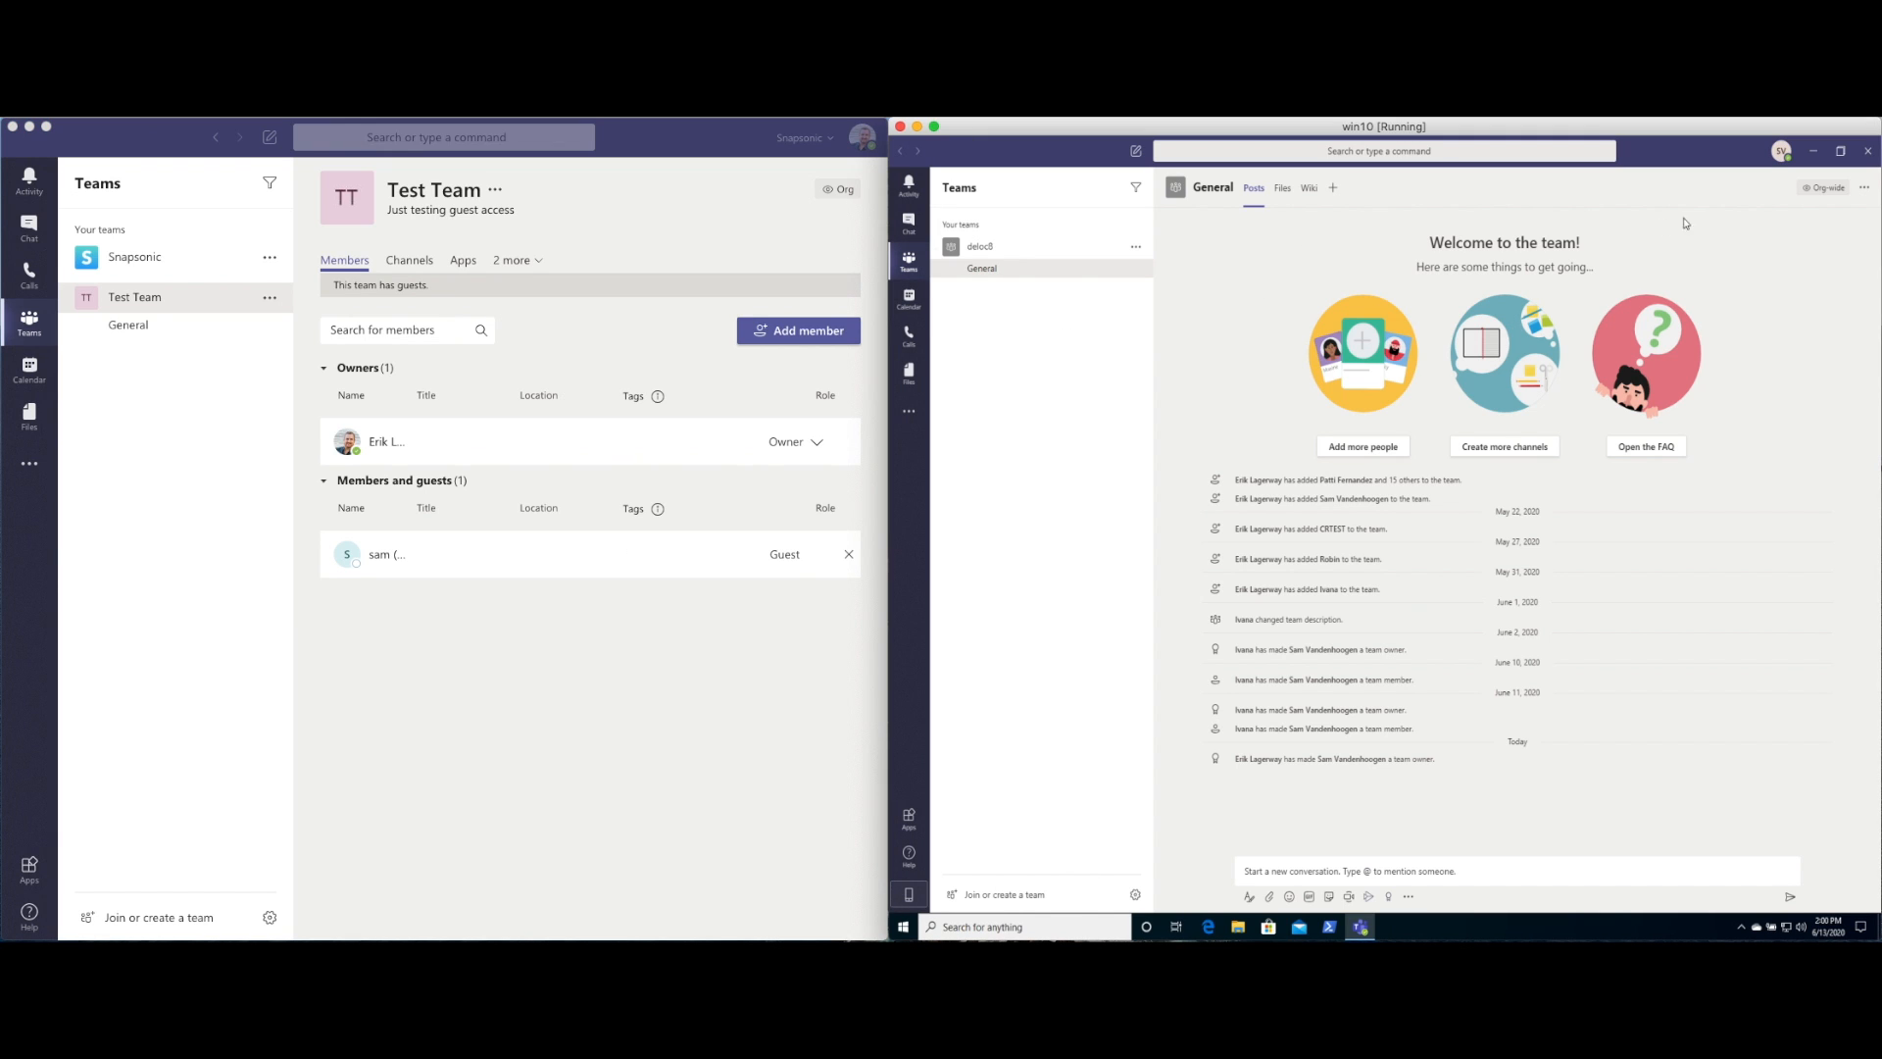
click(1782, 152)
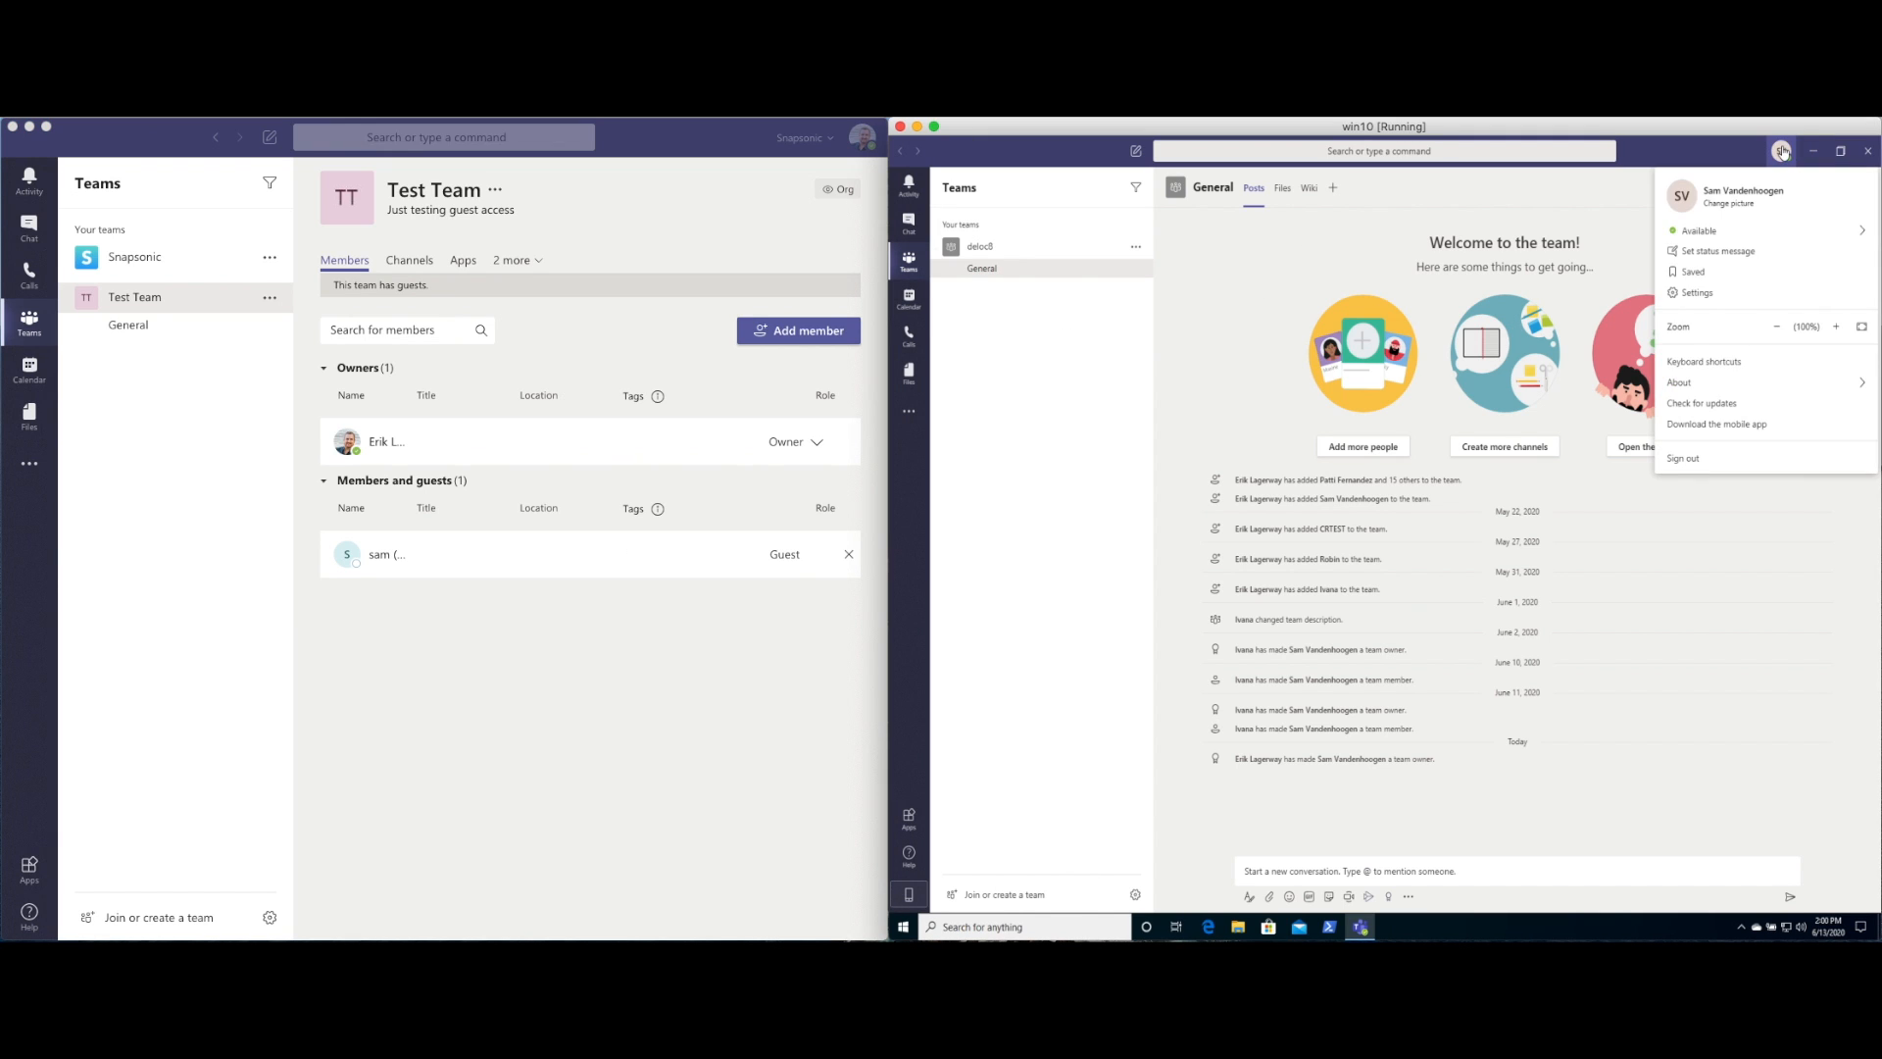
click(1782, 152)
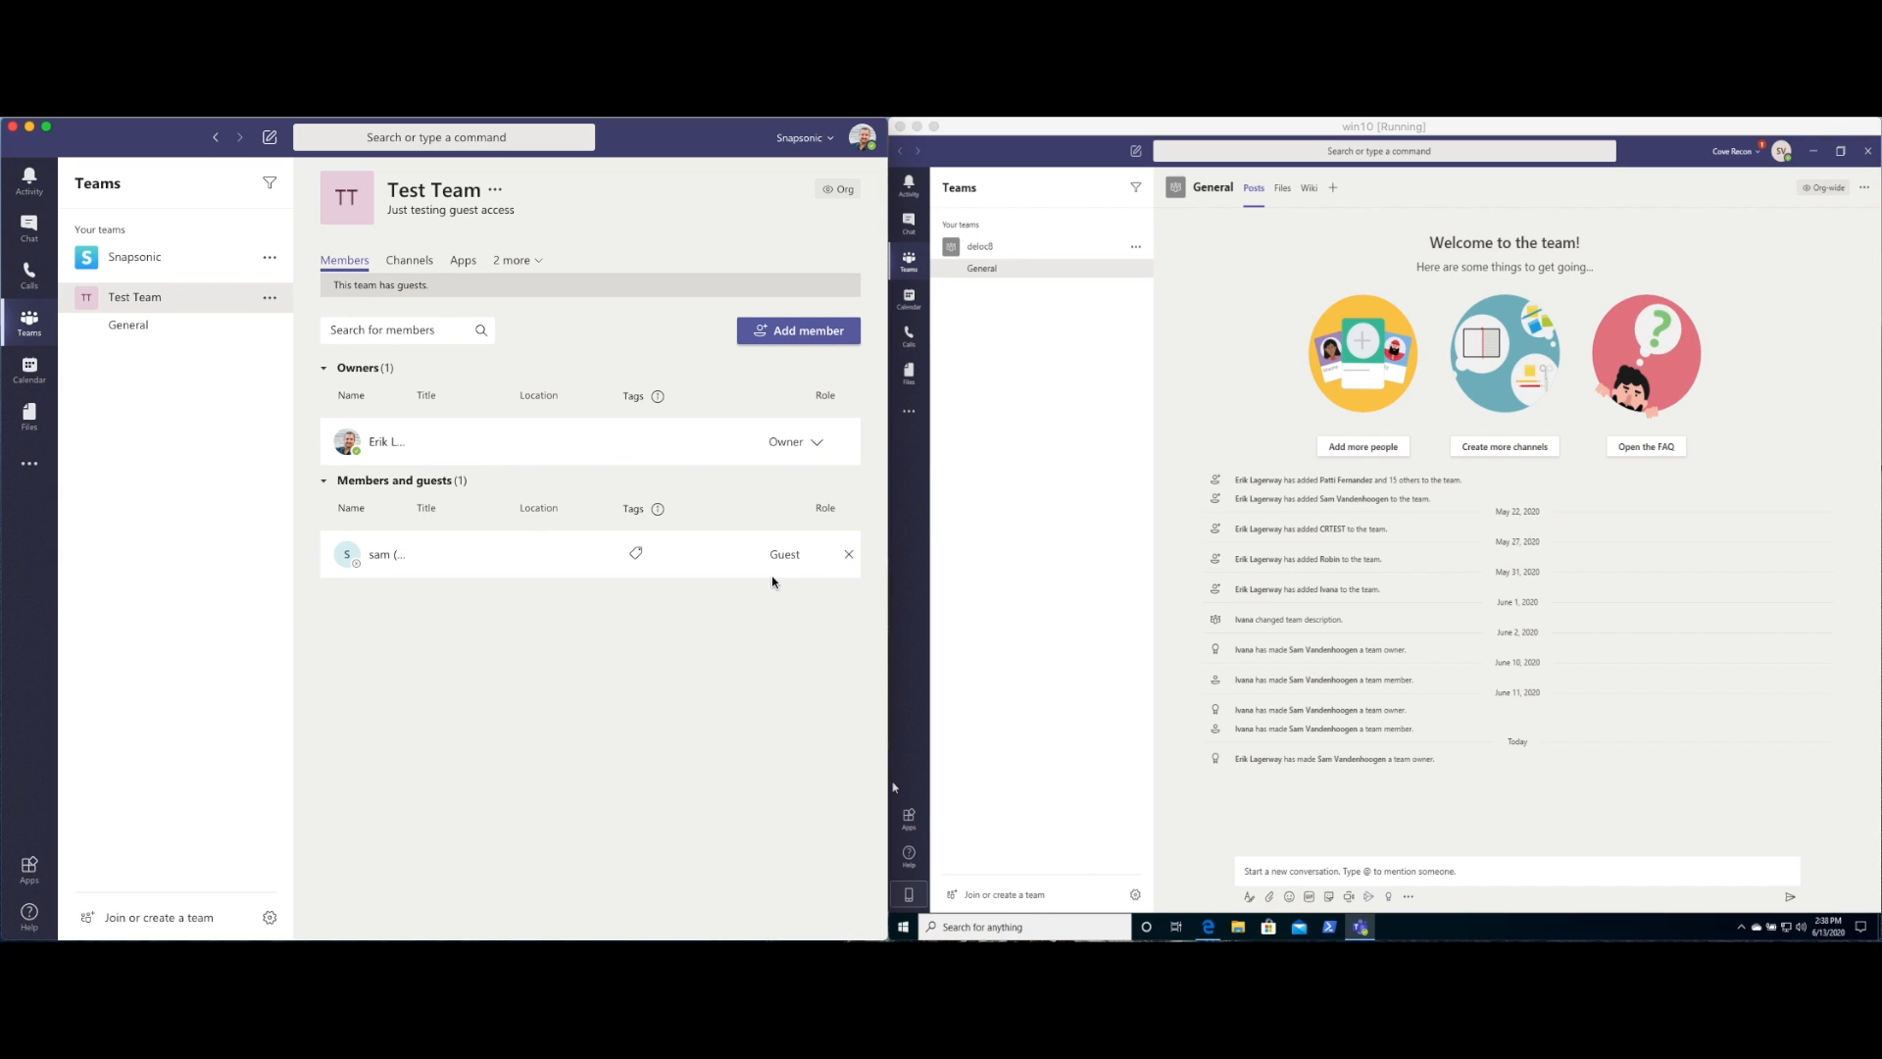
click(1757, 154)
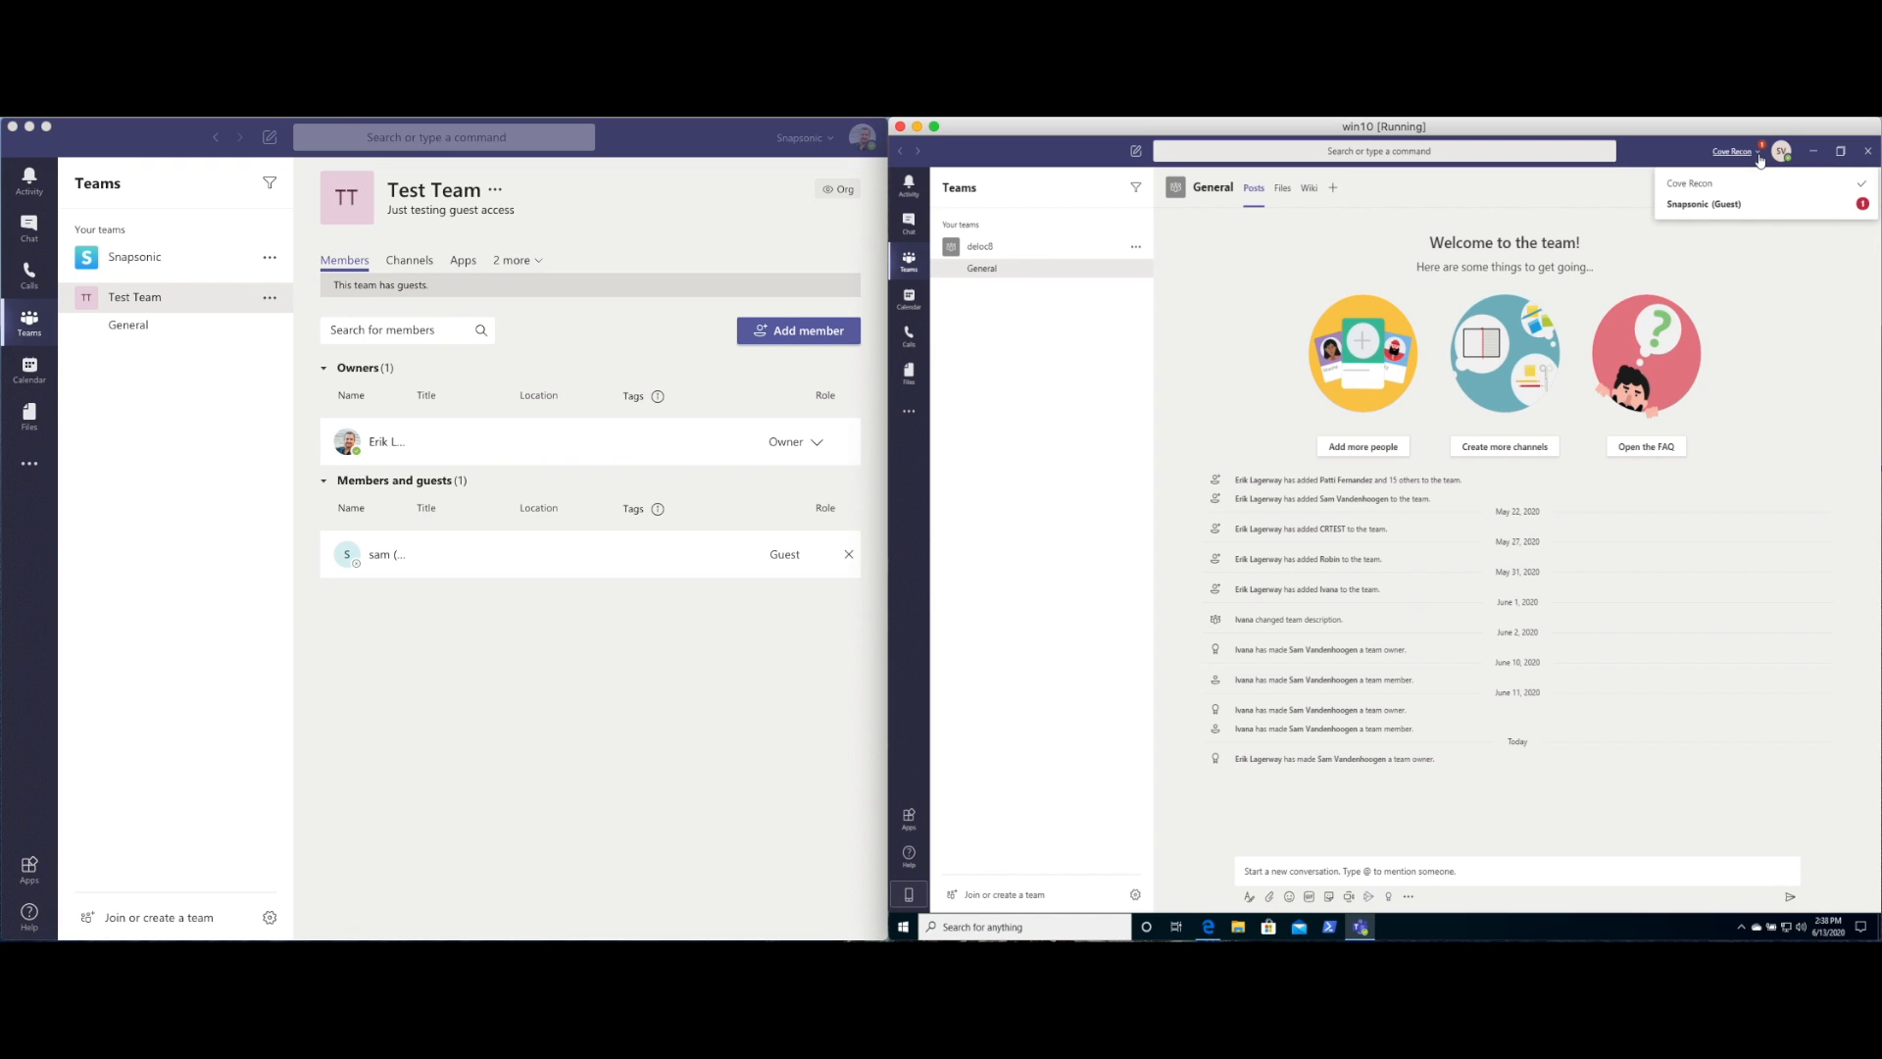
click(1694, 206)
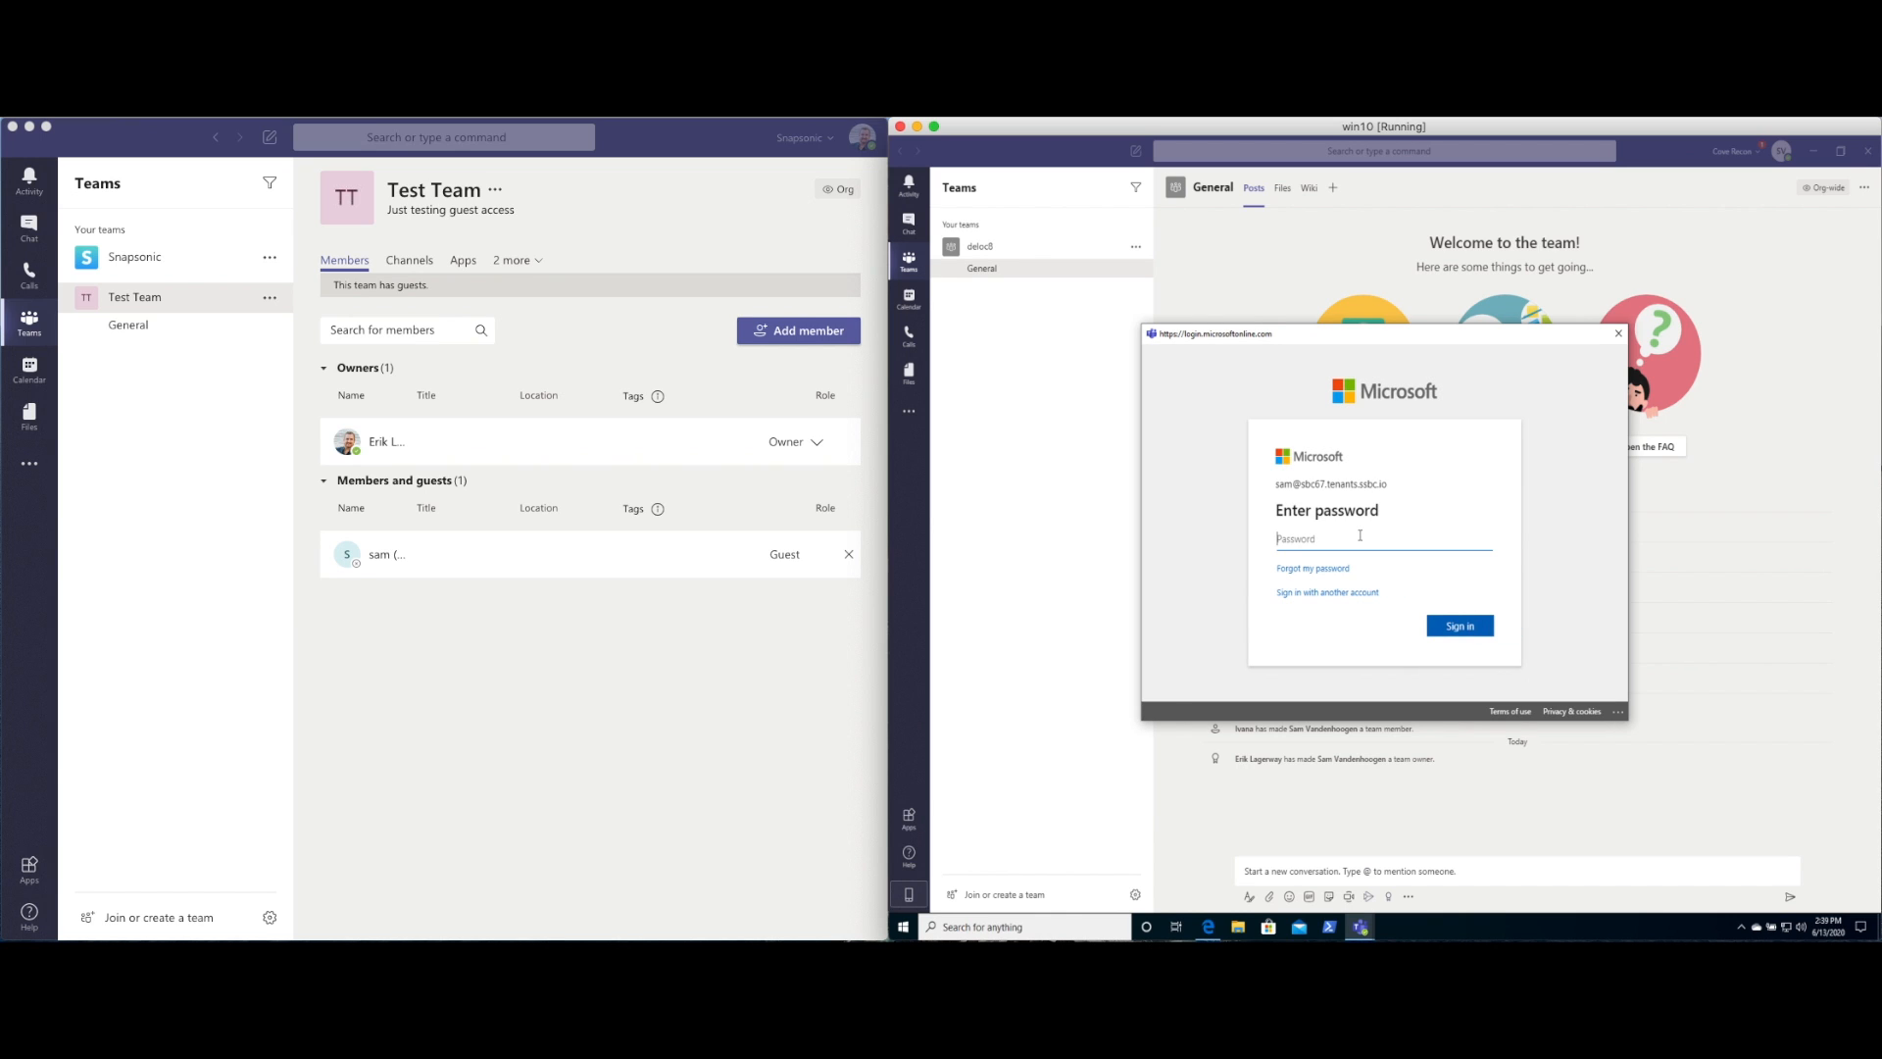
Enter the guest account password, sign in, and accept Snapsonic's permission request
text(********)
click(1475, 627)
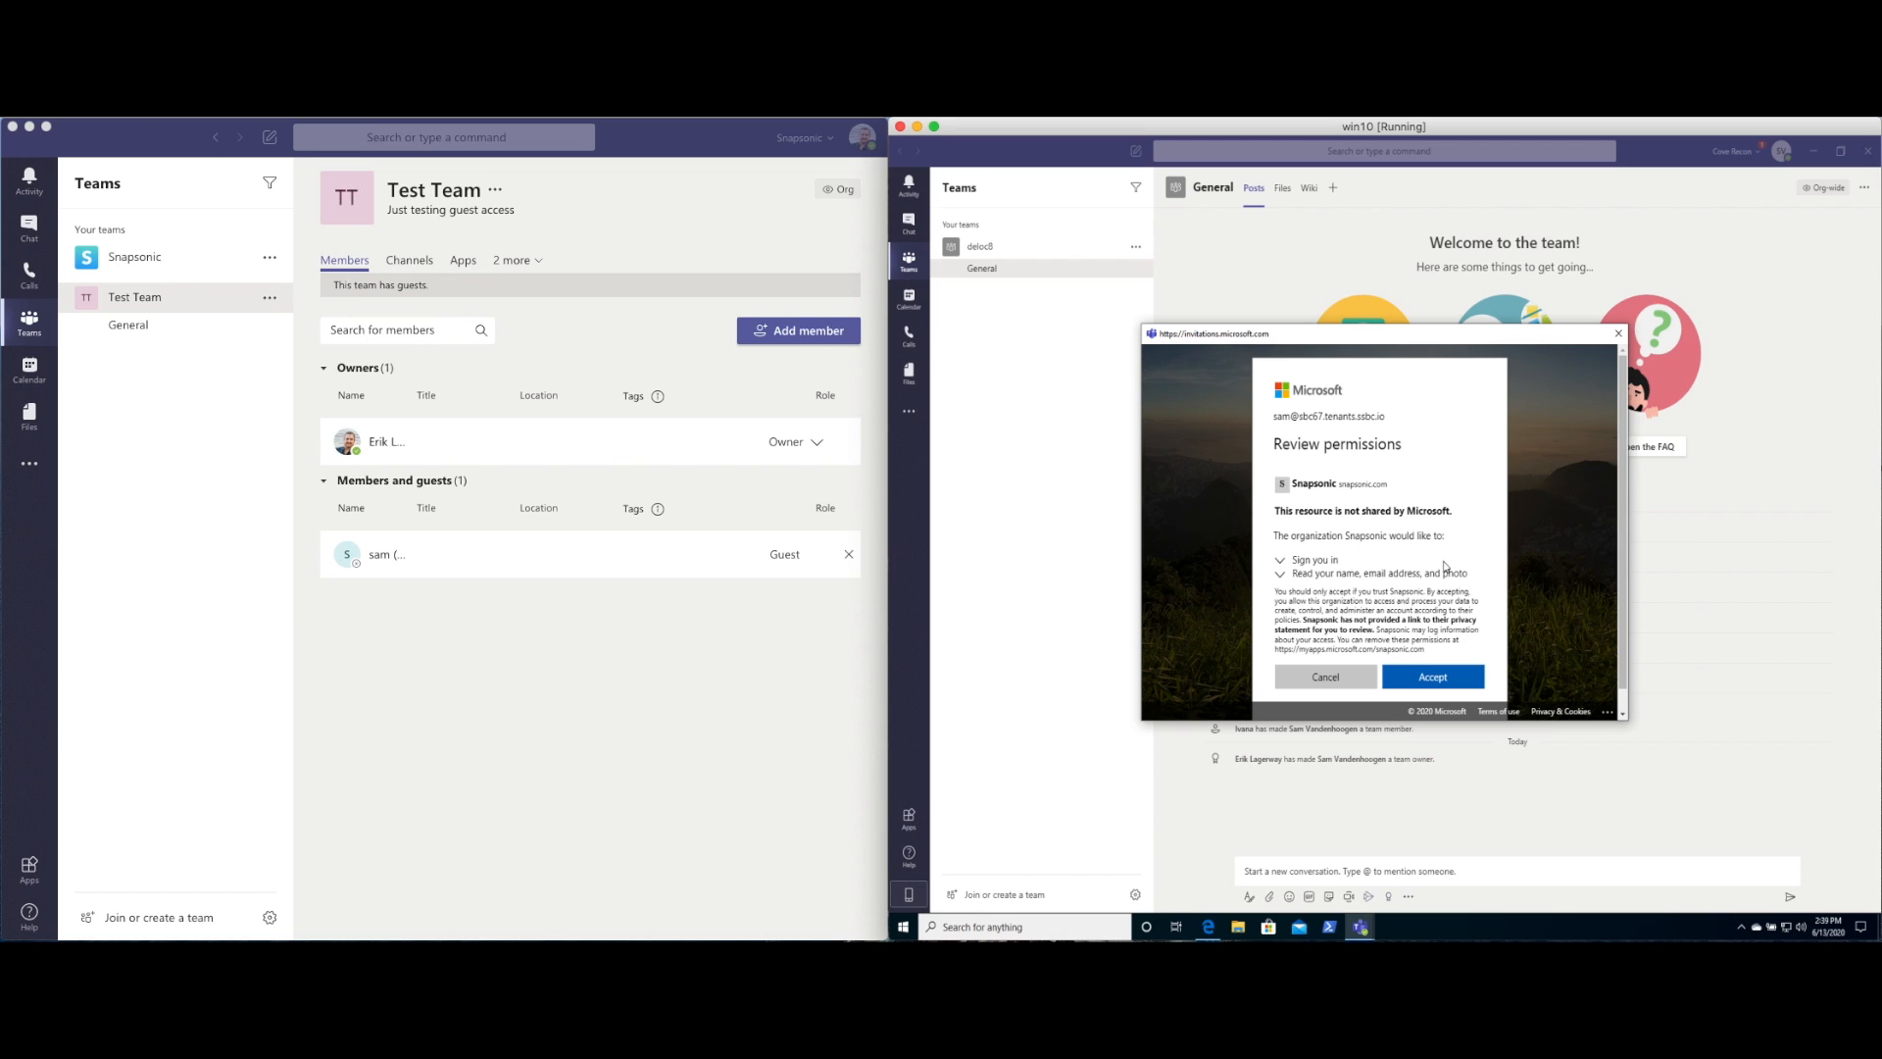
click(1436, 681)
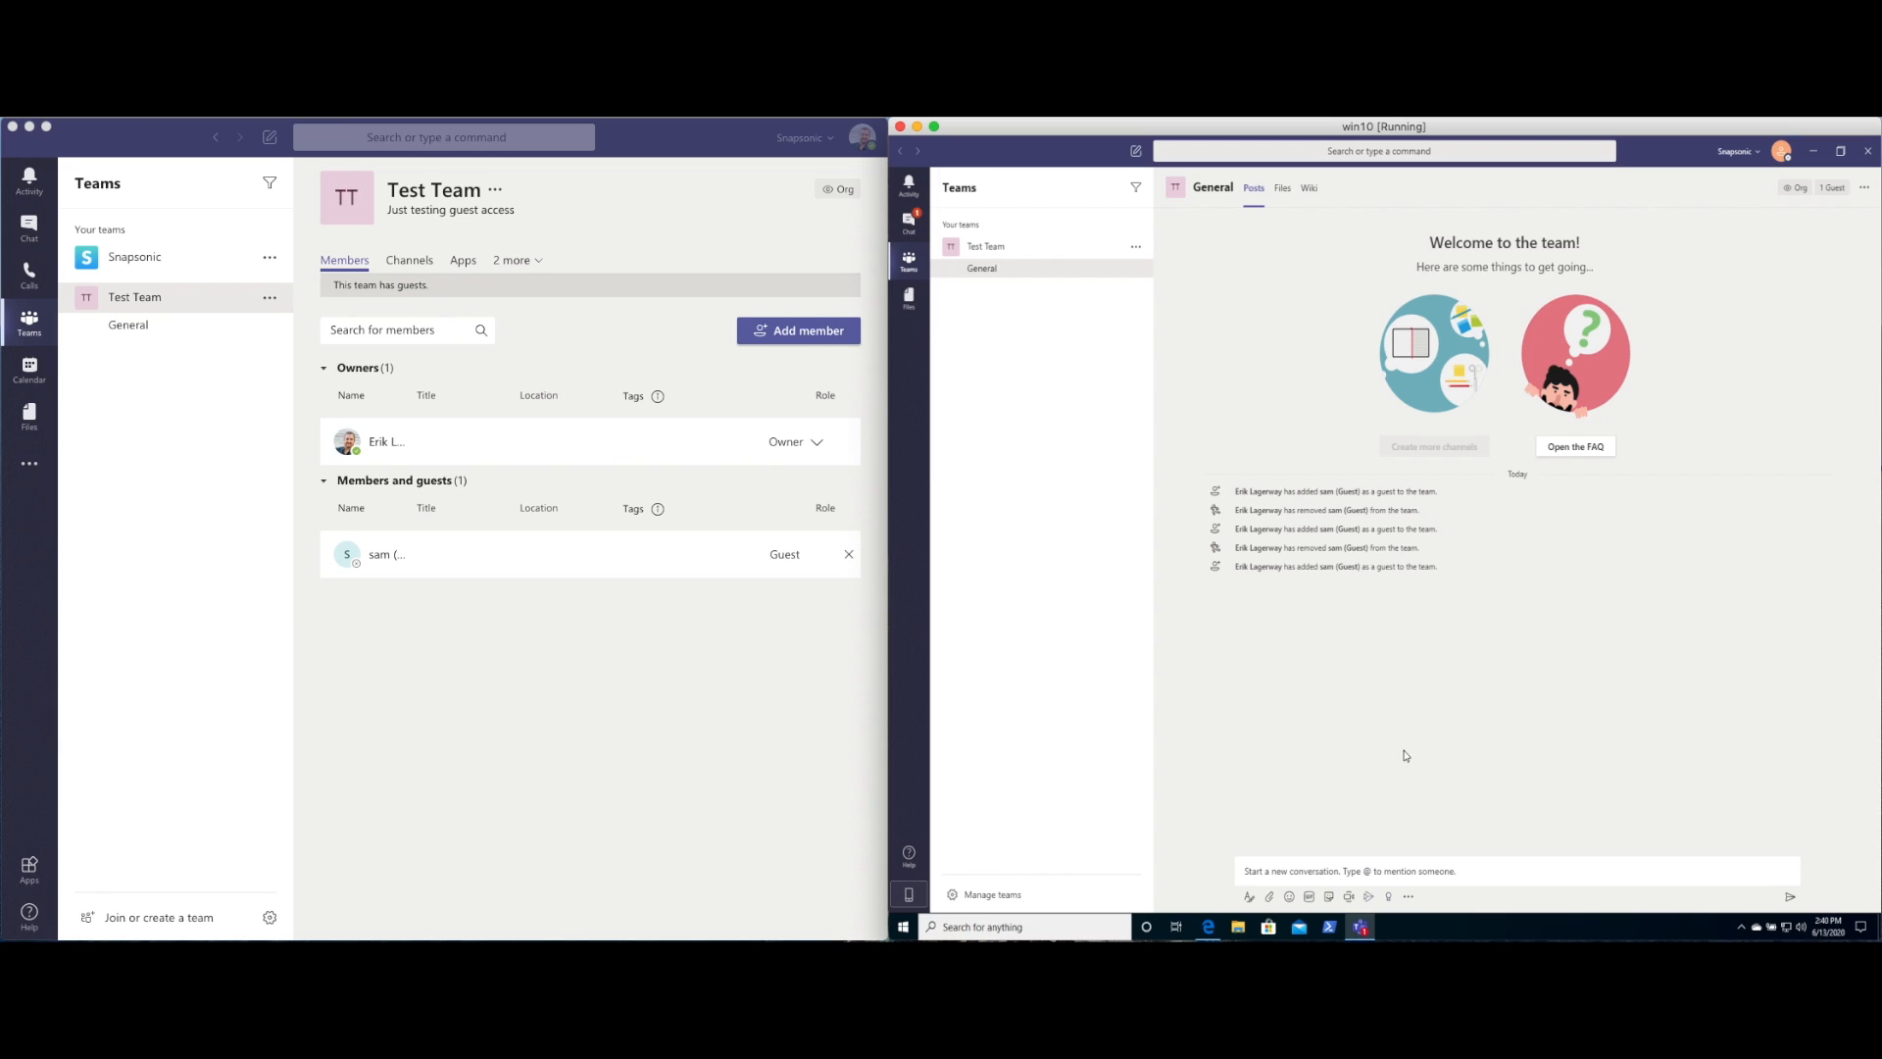
Post a hello greeting as the guest in General, then open Test Team's General on the host
click(1300, 867)
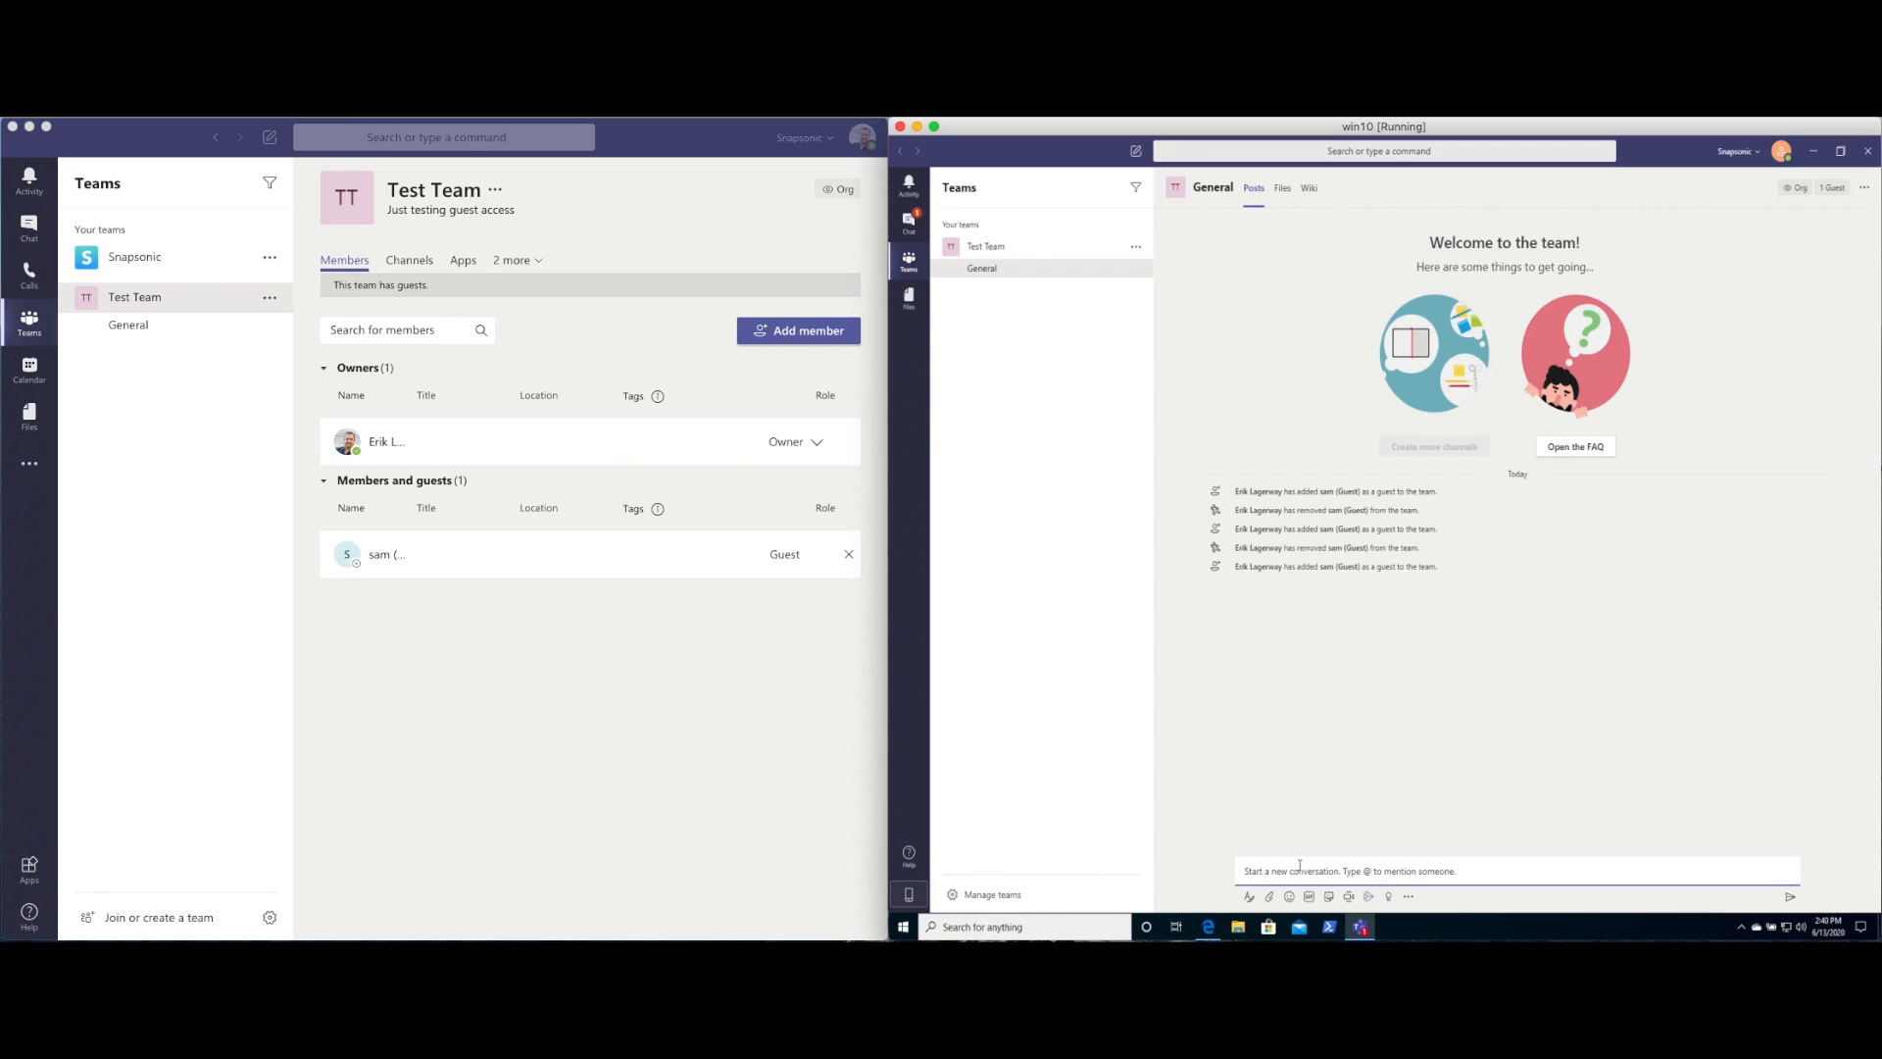
text(Hello it's Sam!)
key(Return)
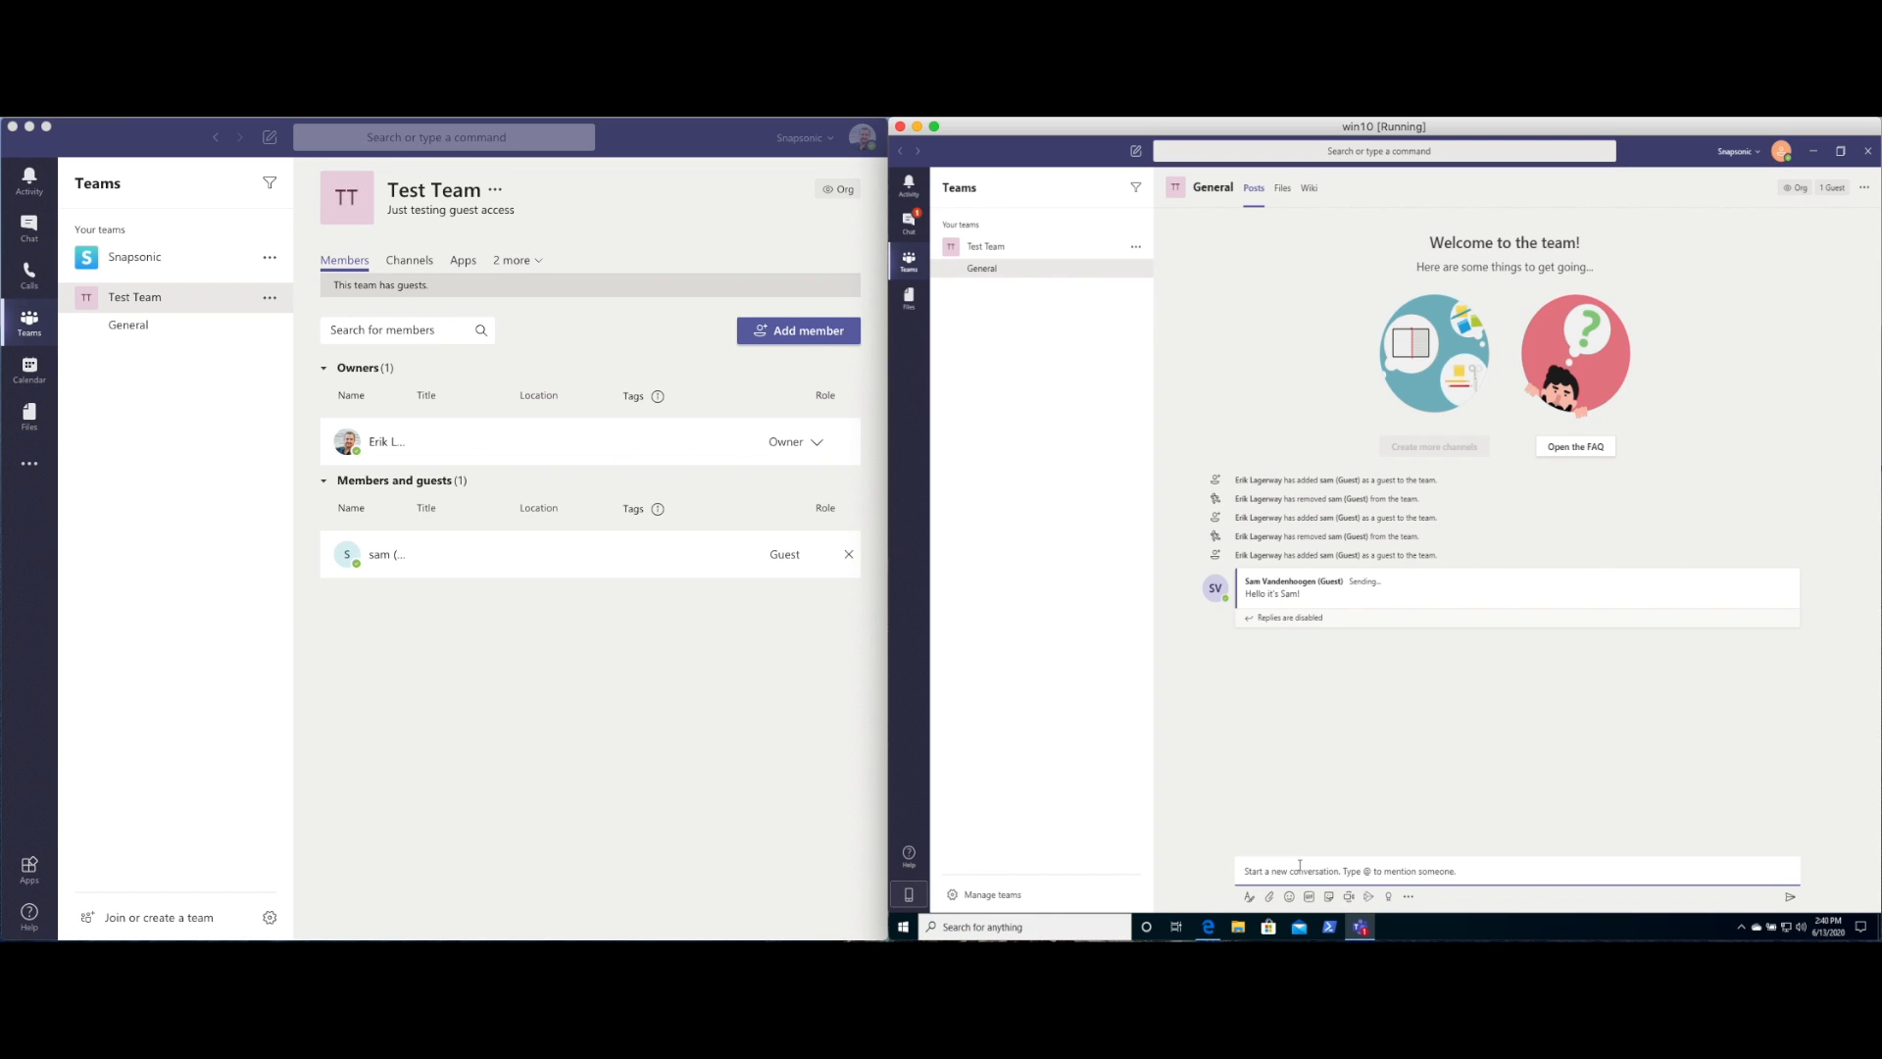
click(124, 333)
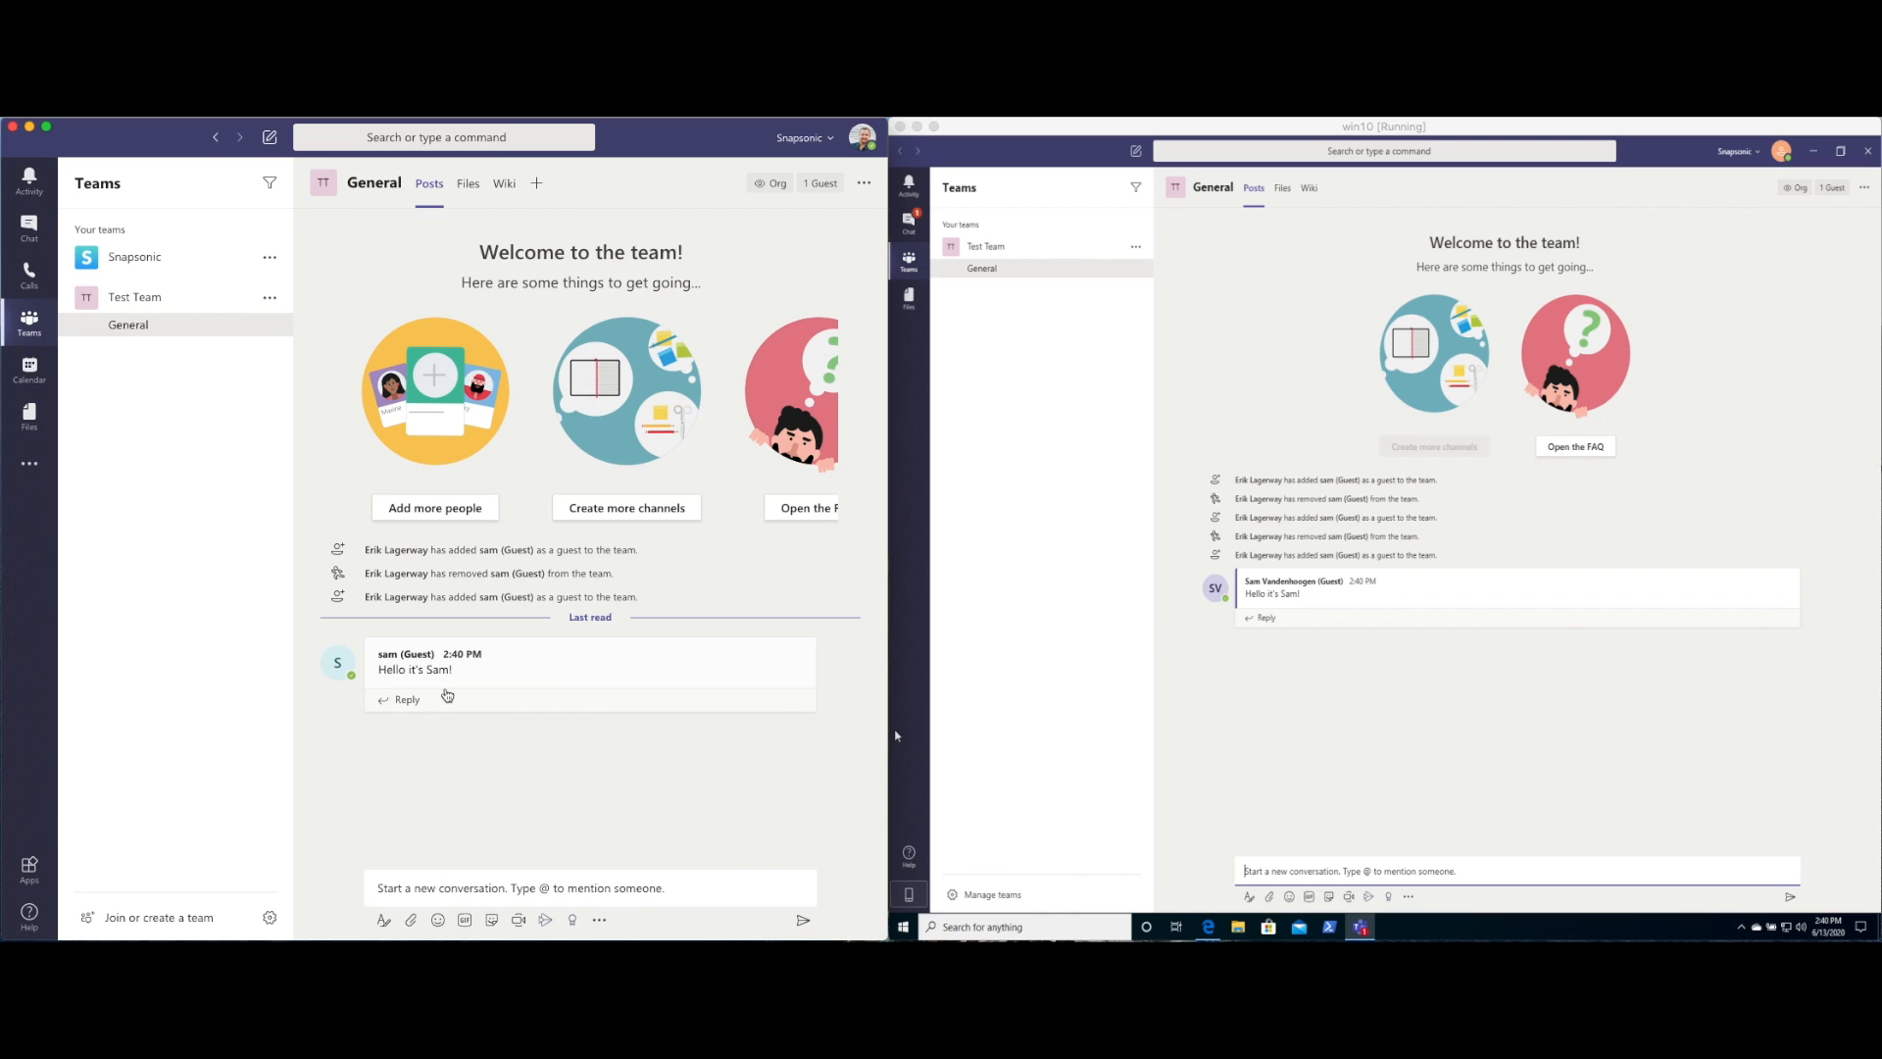
mouse_move(400, 676)
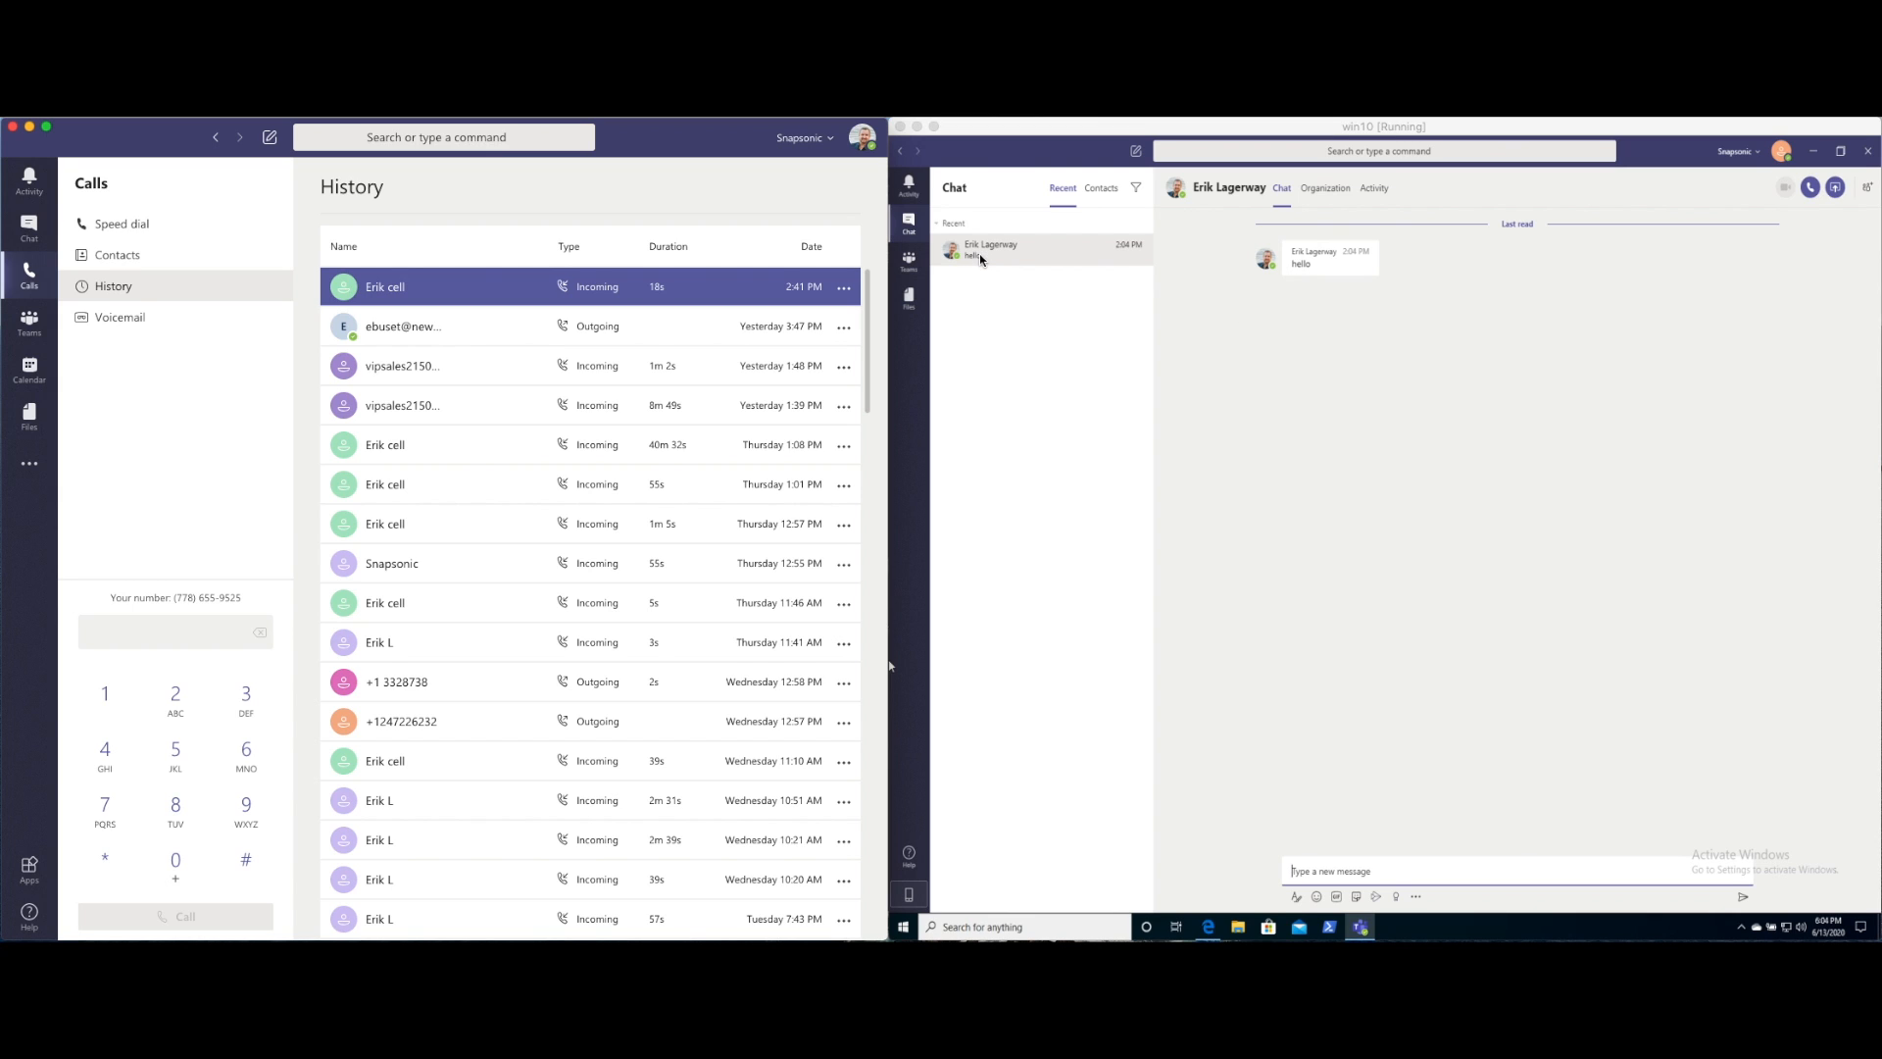
Send a hello chat message from the guest to the host
click(1361, 869)
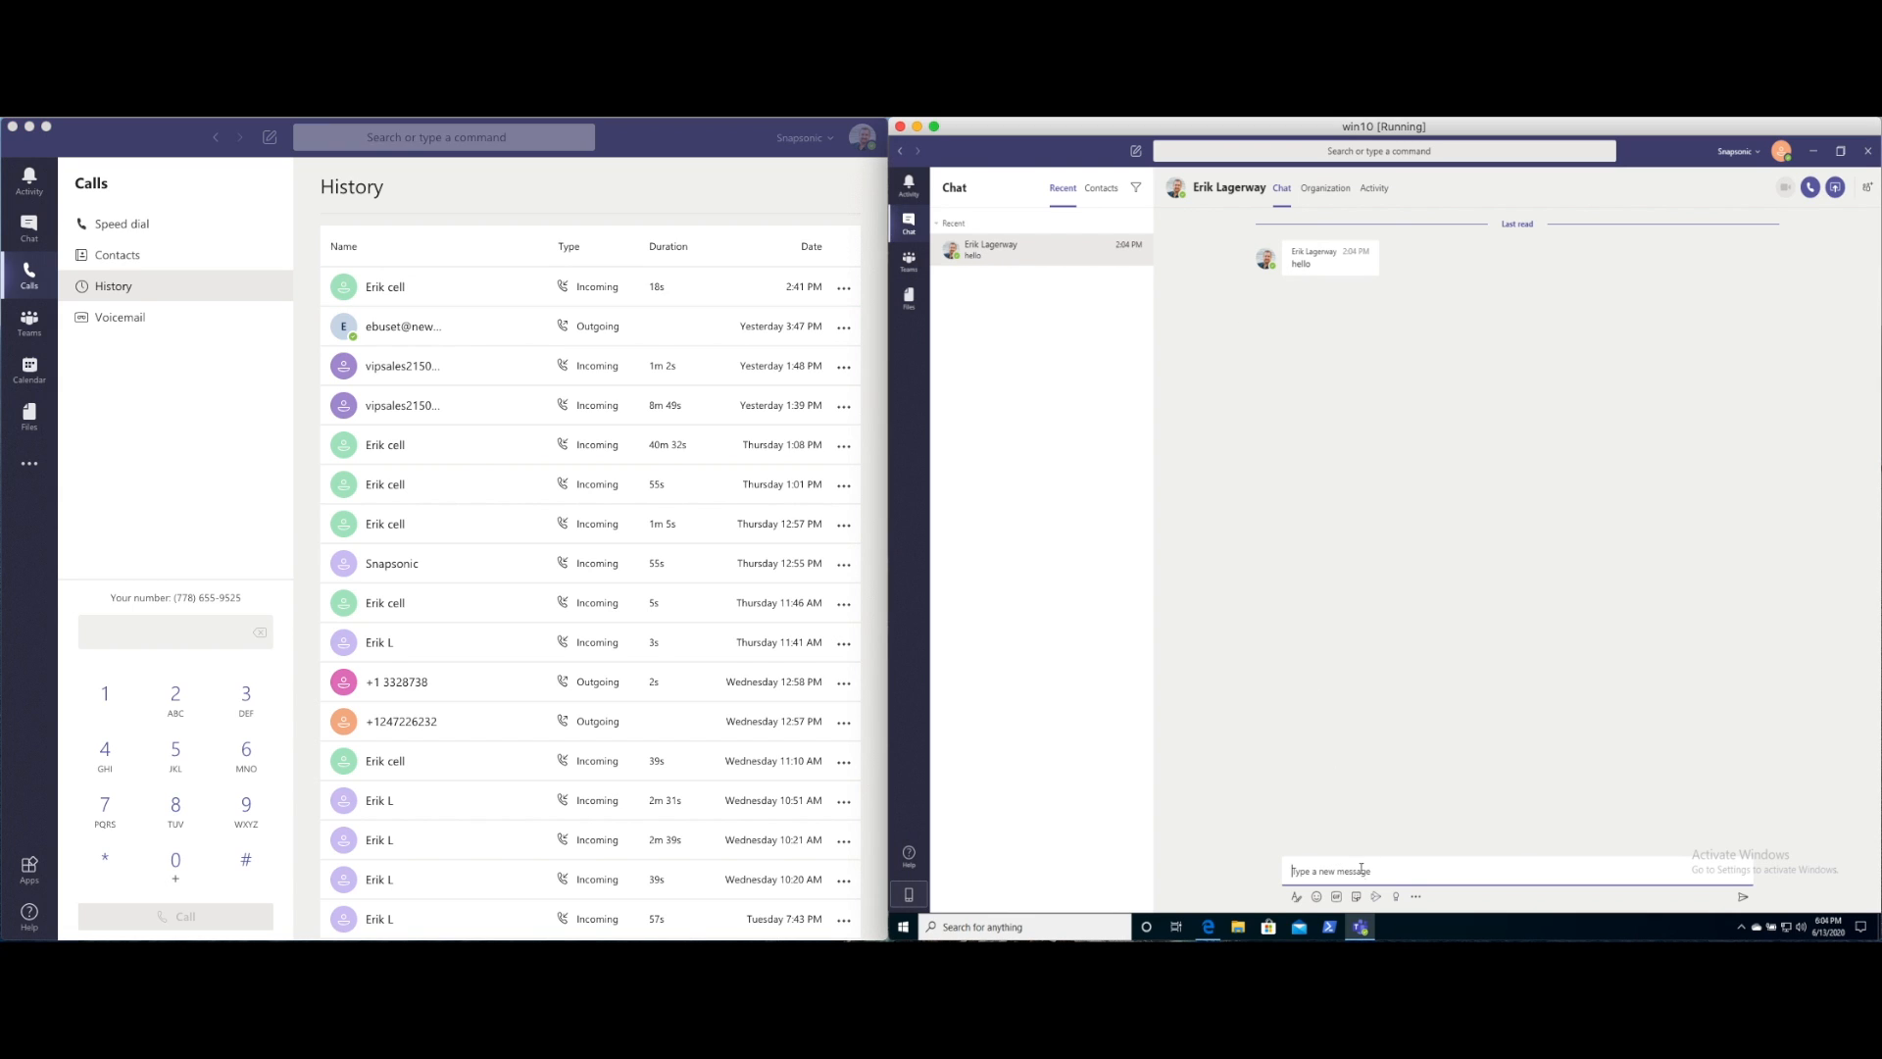
text(Hello from sam!)
key(Return)
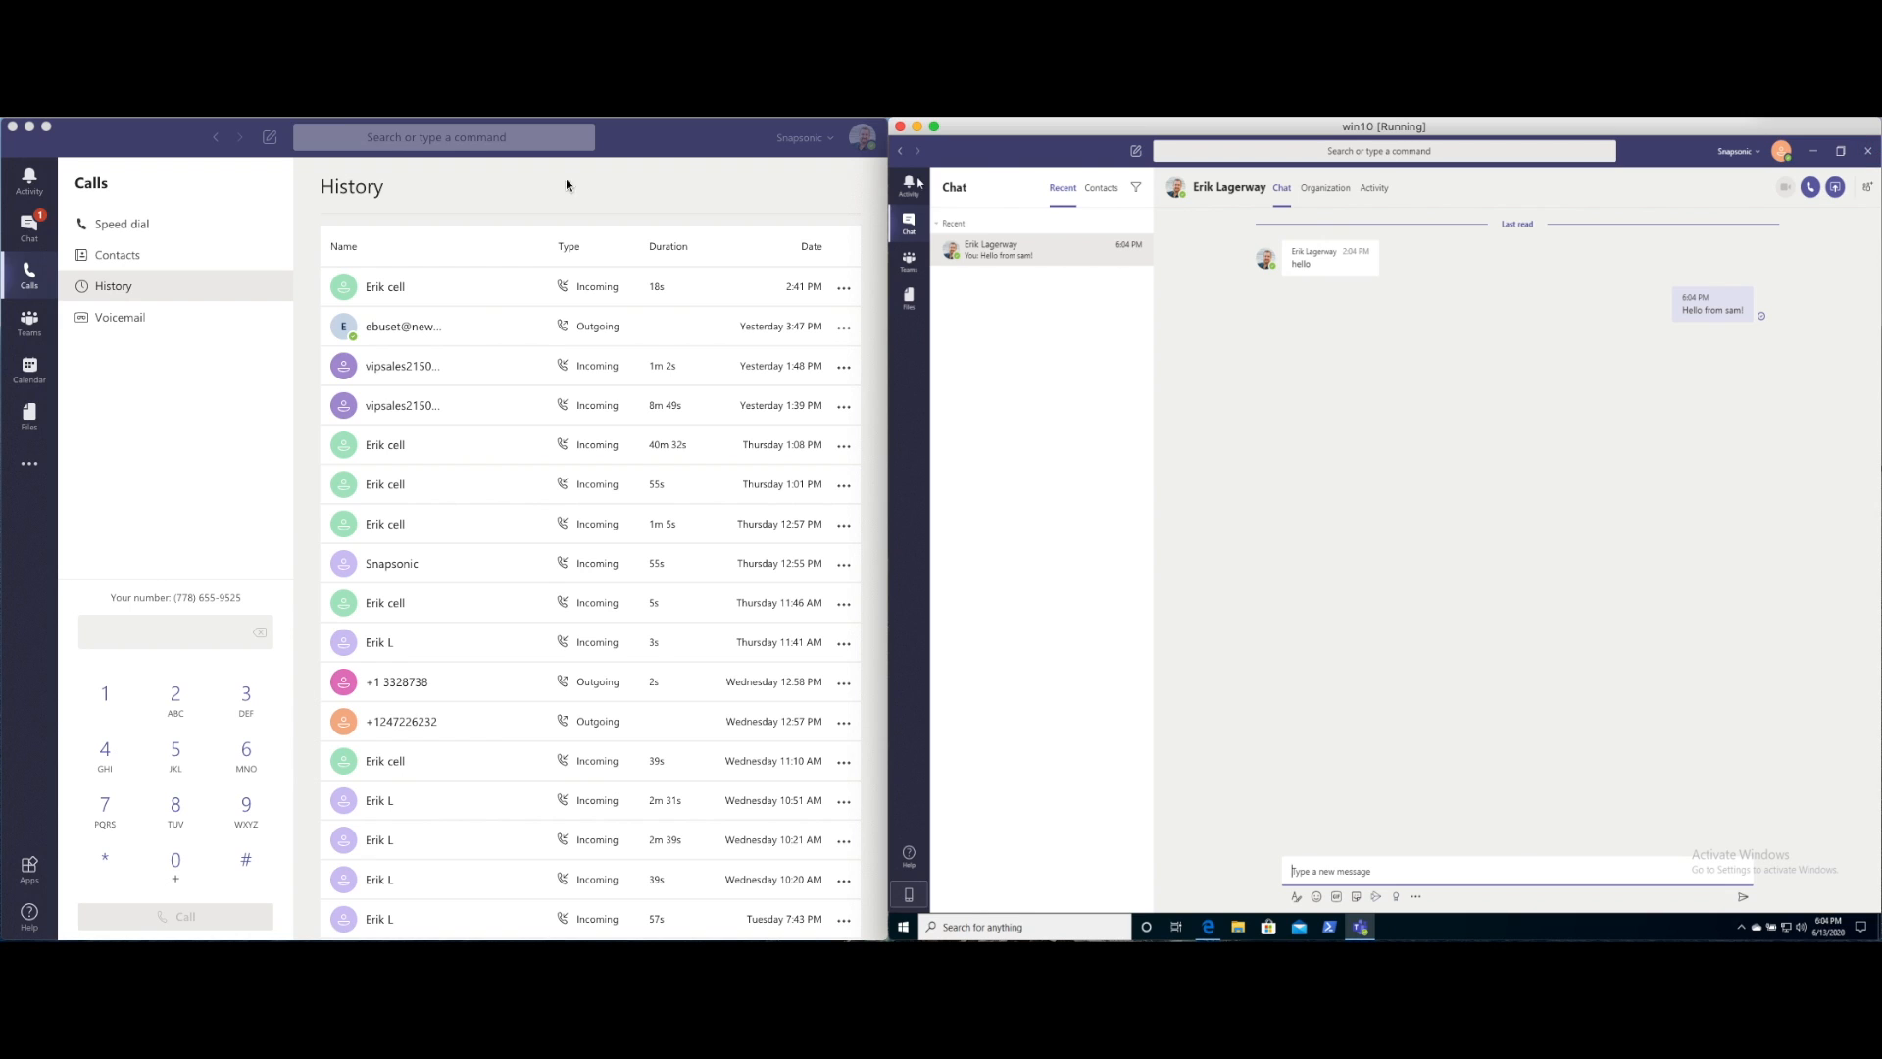
Open the conversation with the guest in the host's Chat to see the reply
click(28, 228)
click(28, 227)
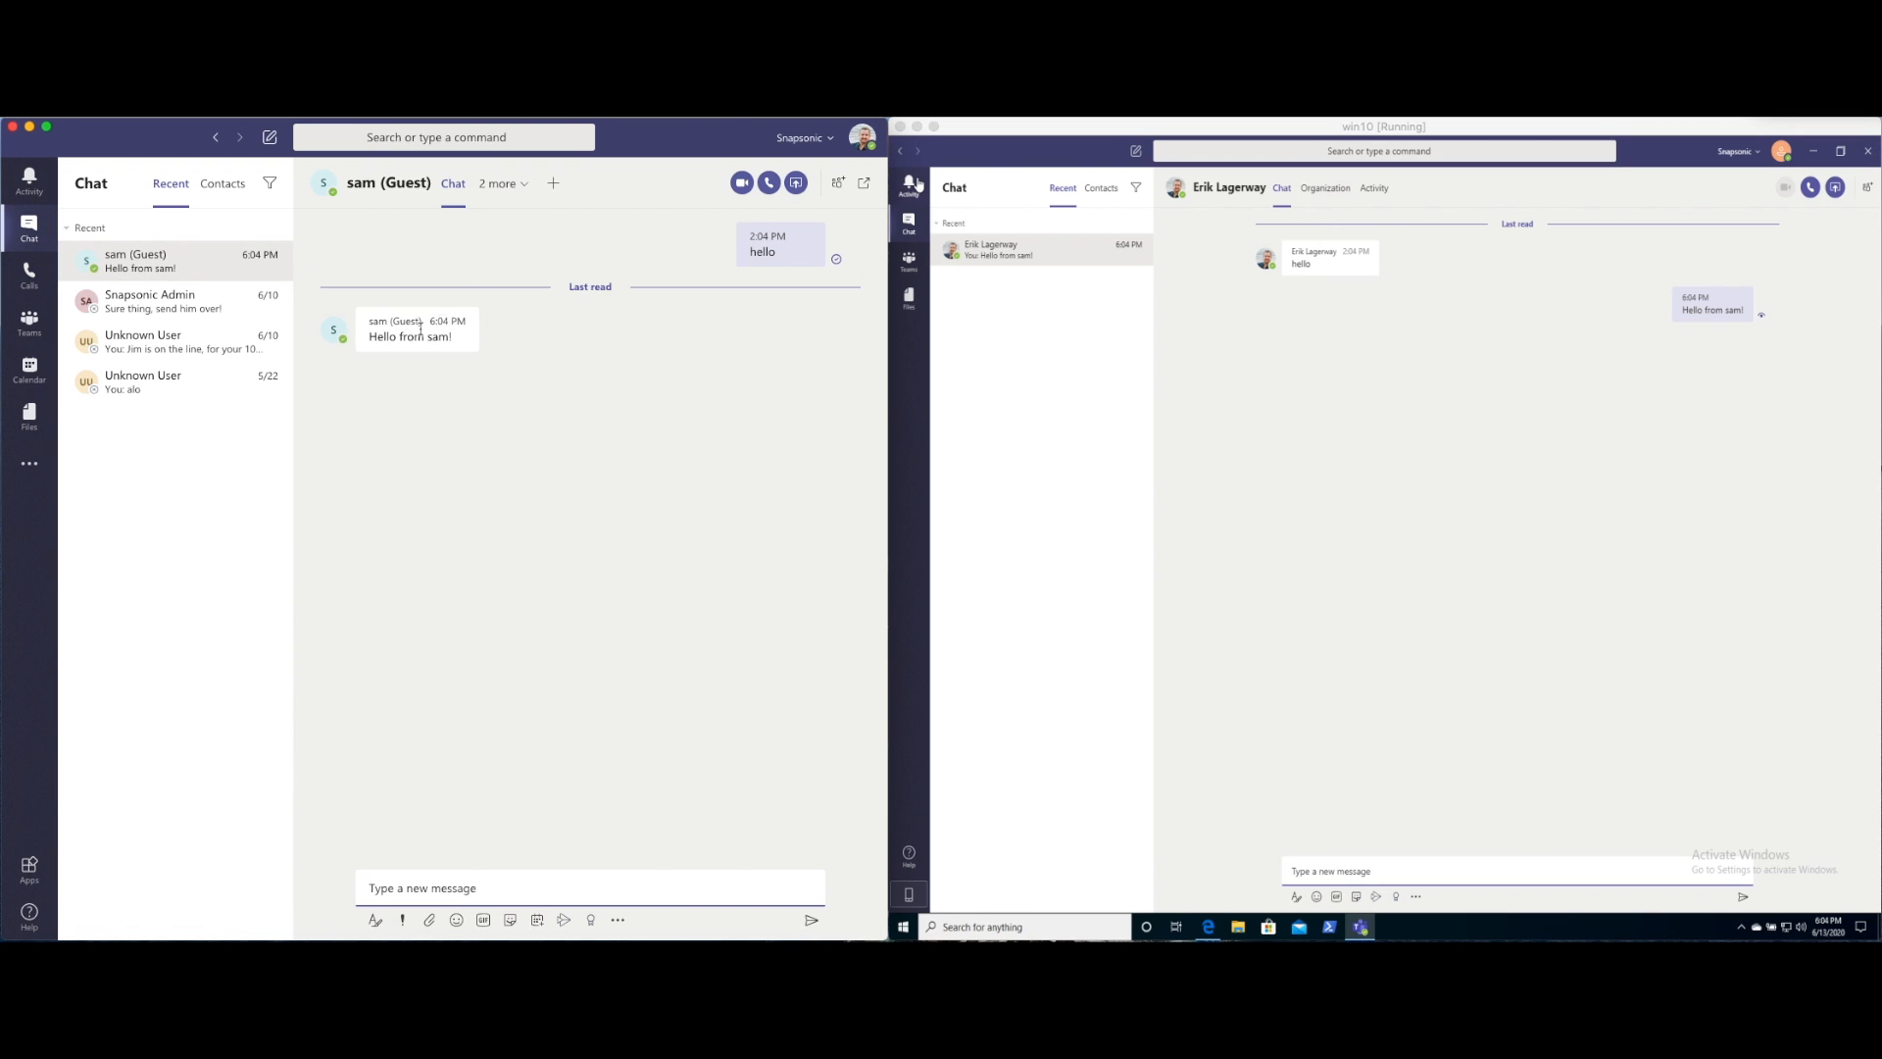
mouse_move(422, 329)
mouse_move(336, 345)
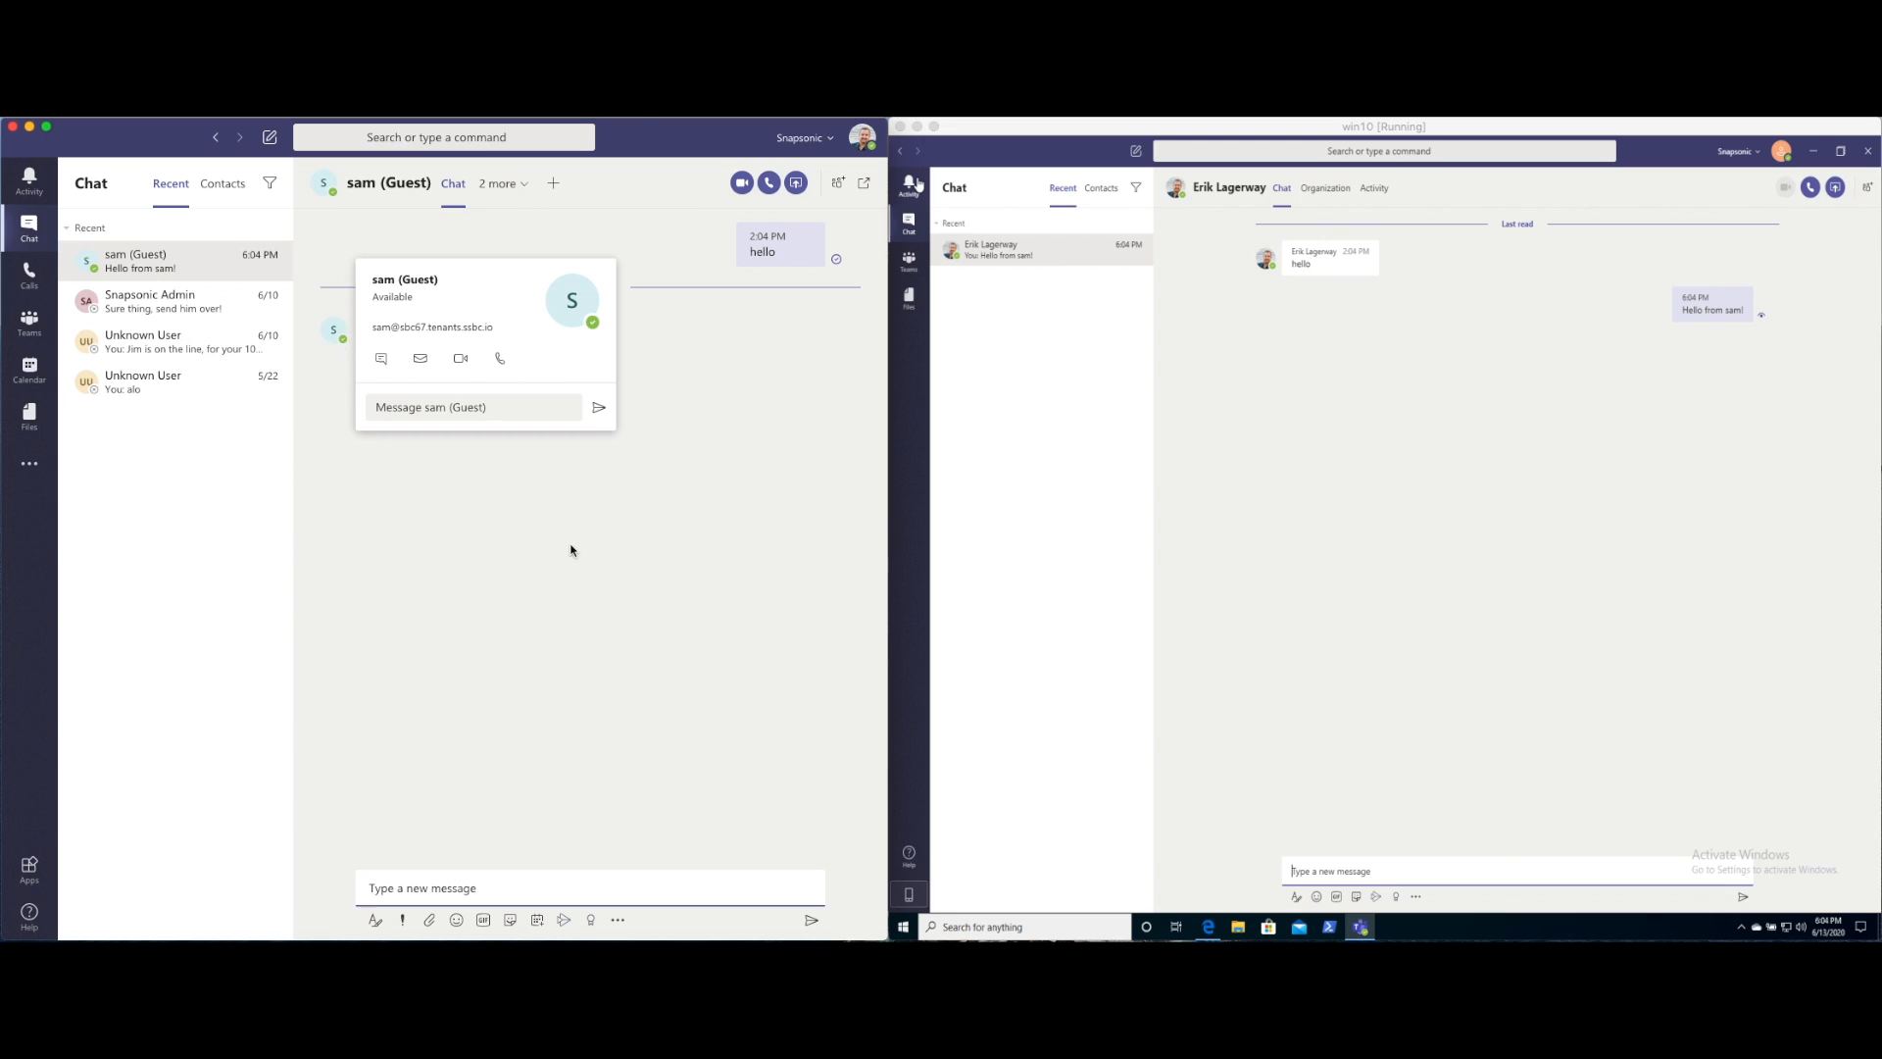